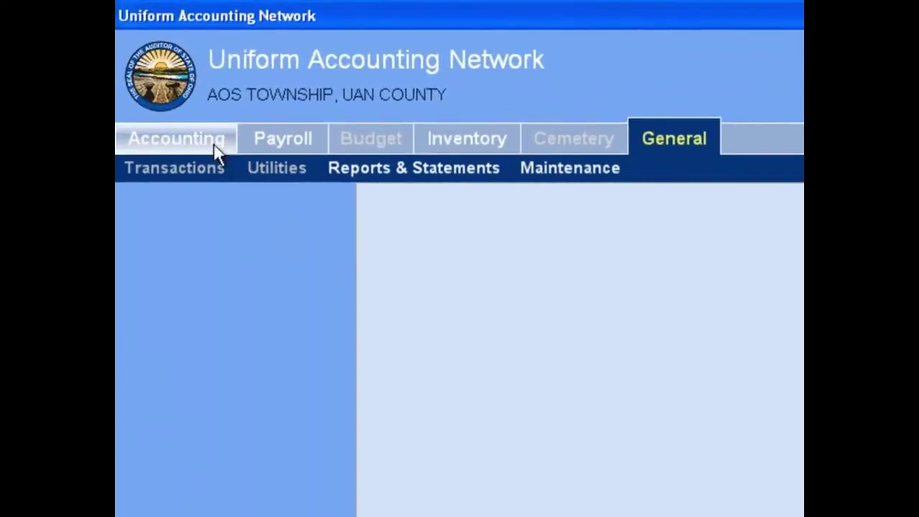
# - Open the list of receipts among the accounting transactions
pyautogui.click(213, 143)
pyautogui.click(226, 175)
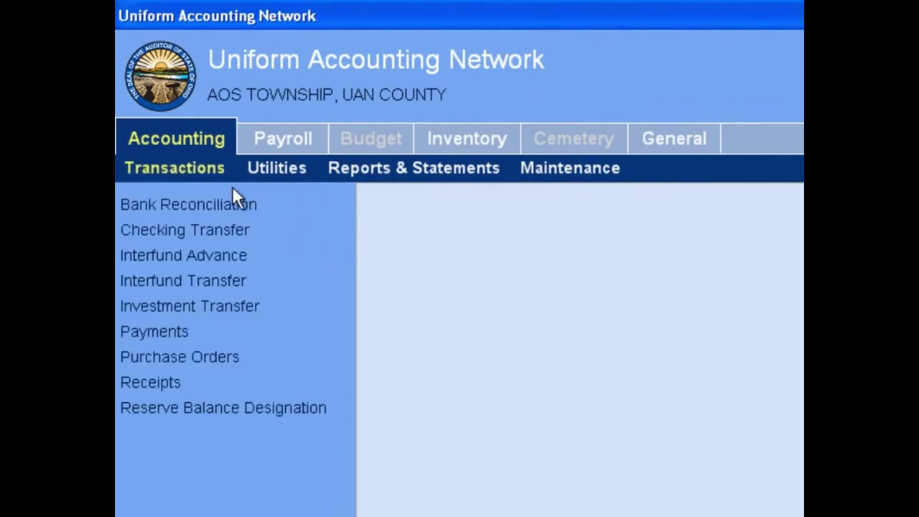
pyautogui.click(305, 388)
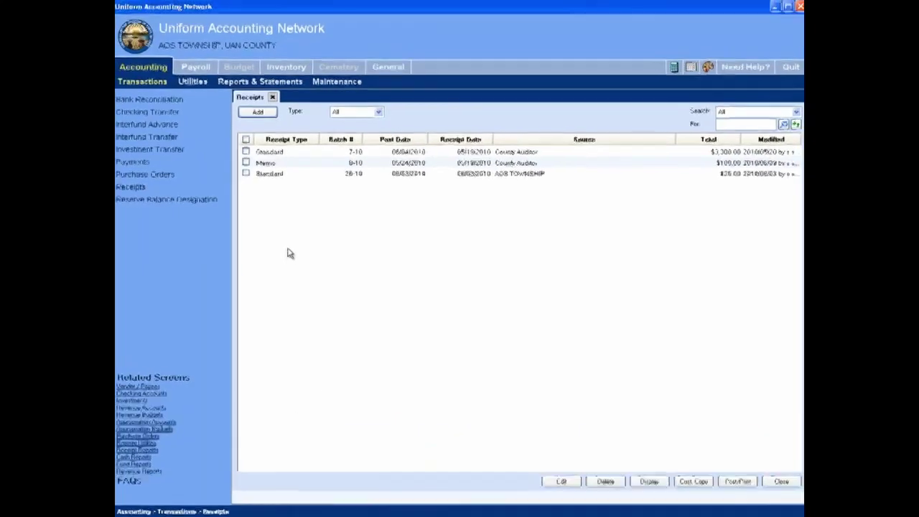
# - Start adding a new receipt of type Standard
pyautogui.click(267, 110)
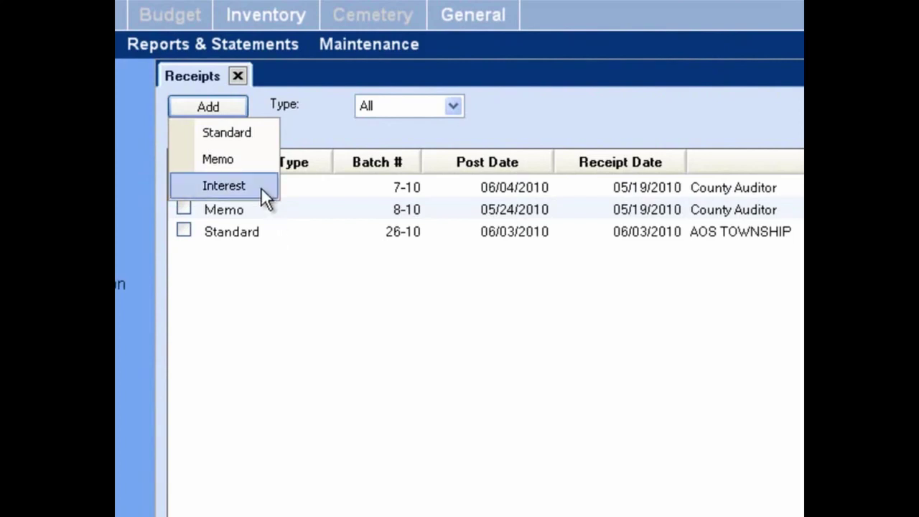
pyautogui.click(316, 123)
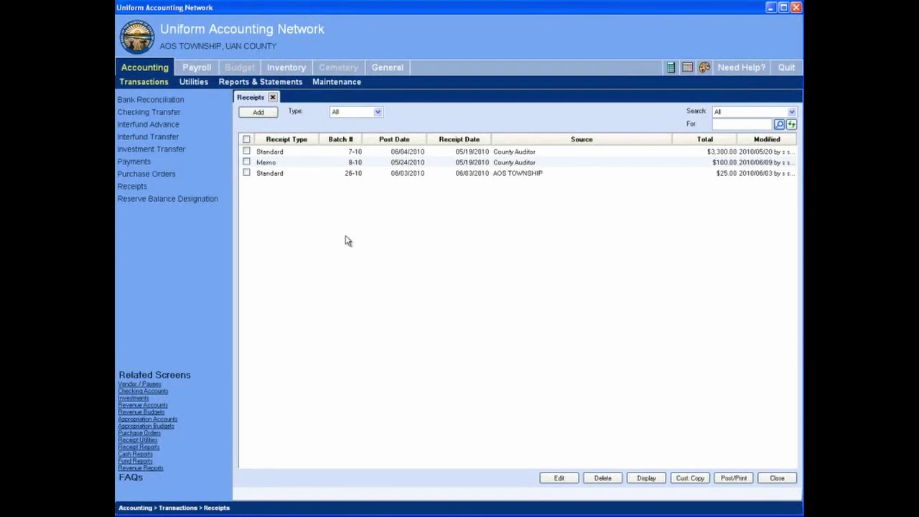
pyautogui.click(273, 110)
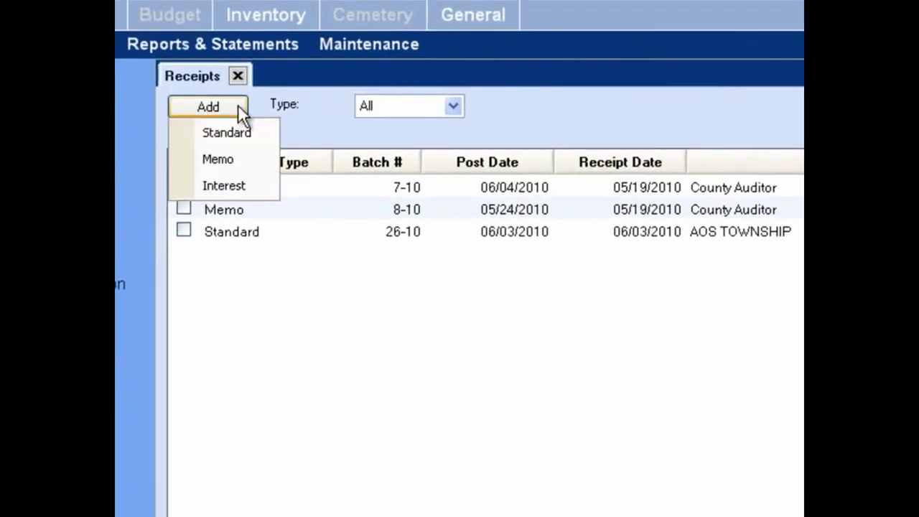
pyautogui.click(269, 132)
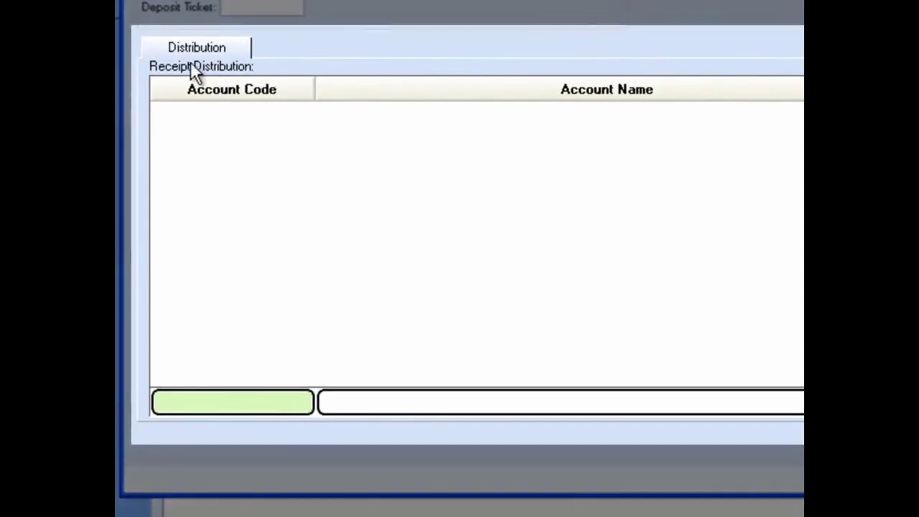
pyautogui.click(194, 49)
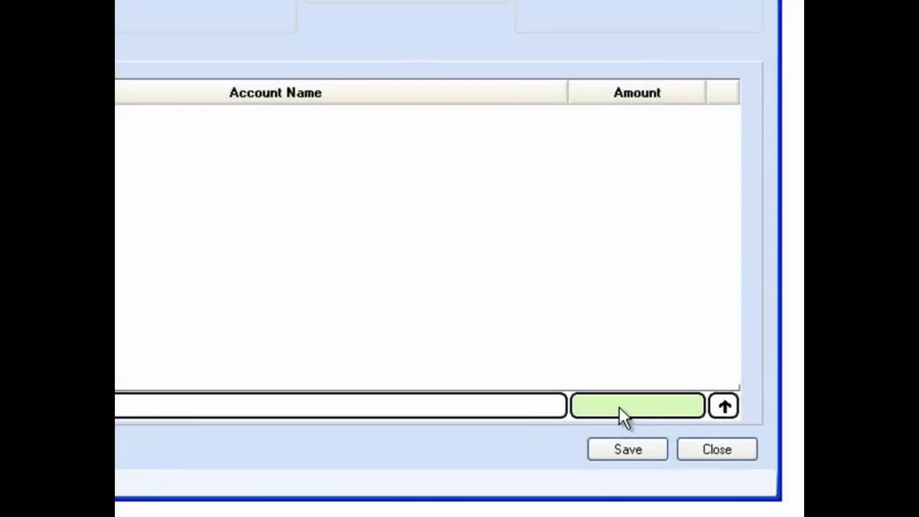
pyautogui.click(606, 404)
pyautogui.press('Tab')
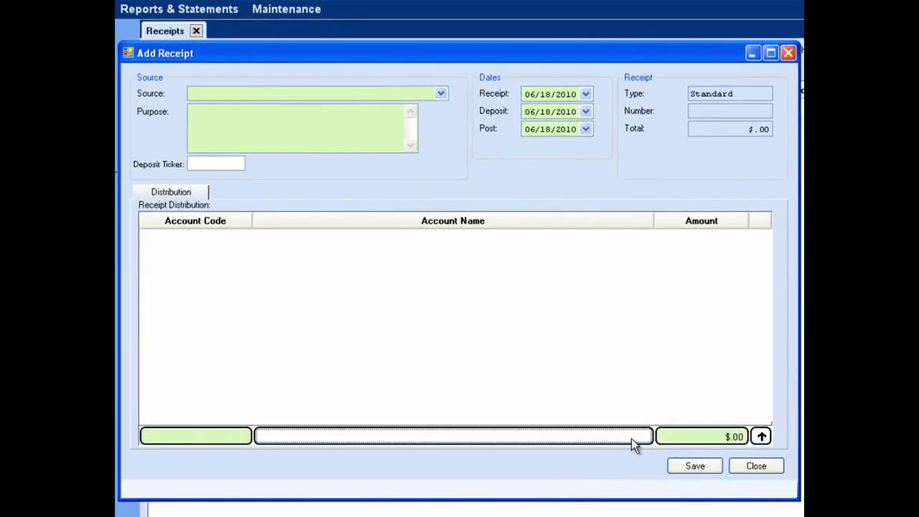
pyautogui.press('Escape')
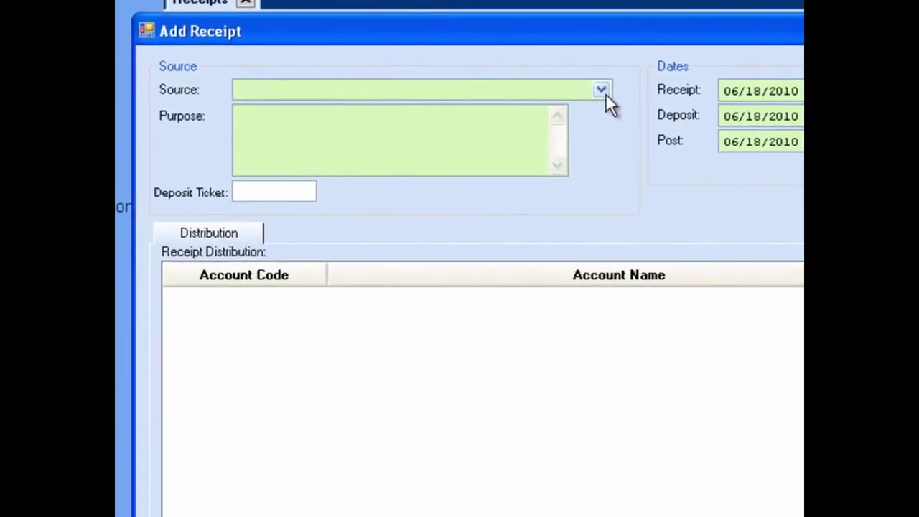
# - Set the receipt's source to County Auditor
pyautogui.click(601, 91)
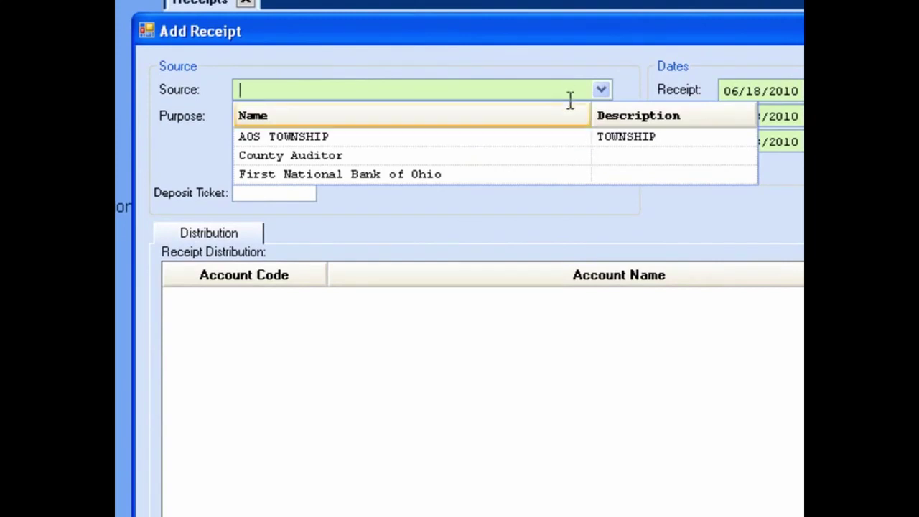
pyautogui.write('Co')
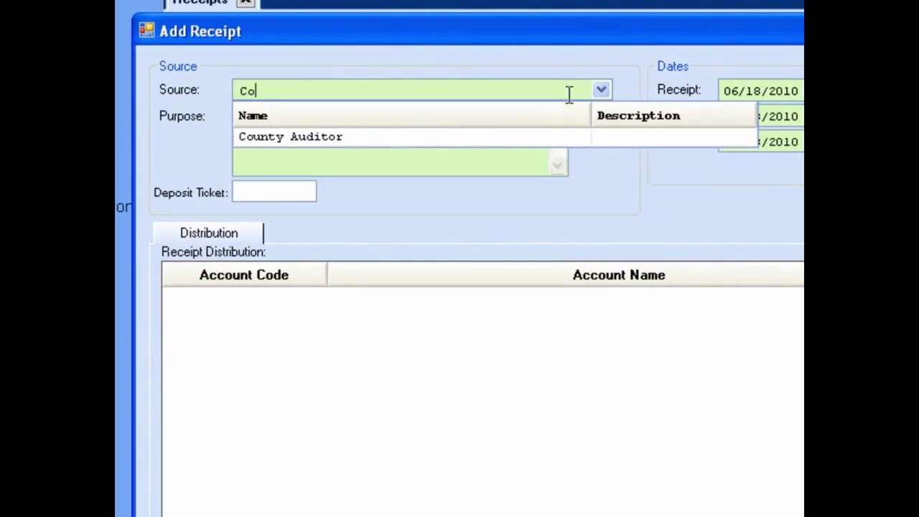
pyautogui.click(565, 136)
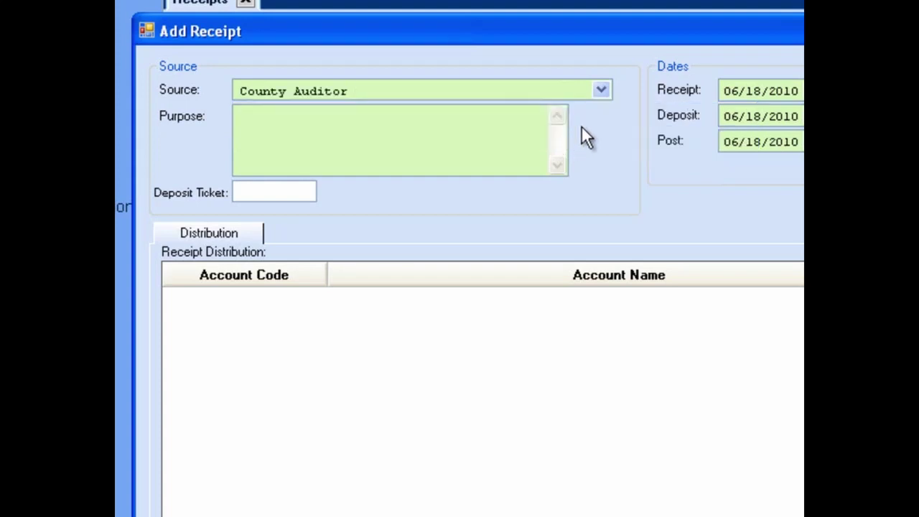
# - Enter the receipt purpose "May 2010 Gas Tax Receipts" and deposit ticket 1014
pyautogui.click(528, 120)
pyautogui.write('May 201')
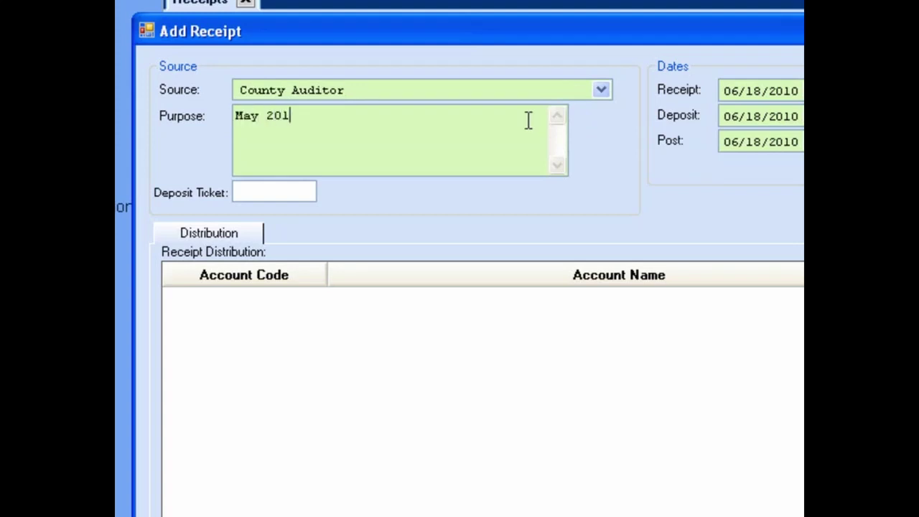
pyautogui.write('0 Gas Tax Receipts')
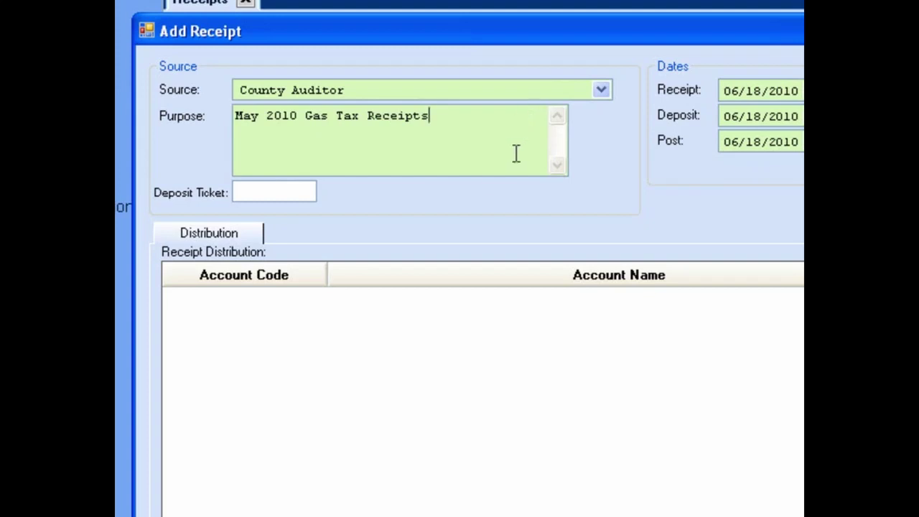
pyautogui.click(298, 190)
pyautogui.write('1014')
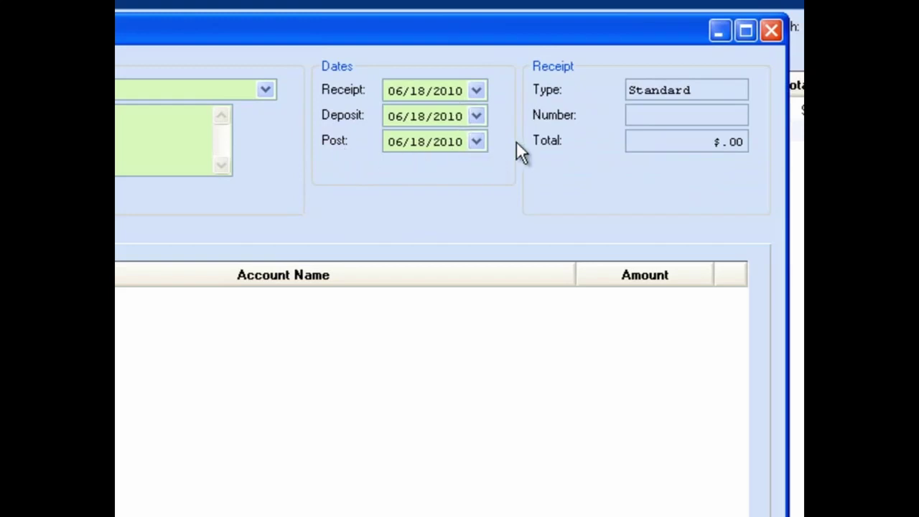
# - Set the receipt's deposit date to 06/21/2010 and its post date to 06/22/2010
pyautogui.click(478, 117)
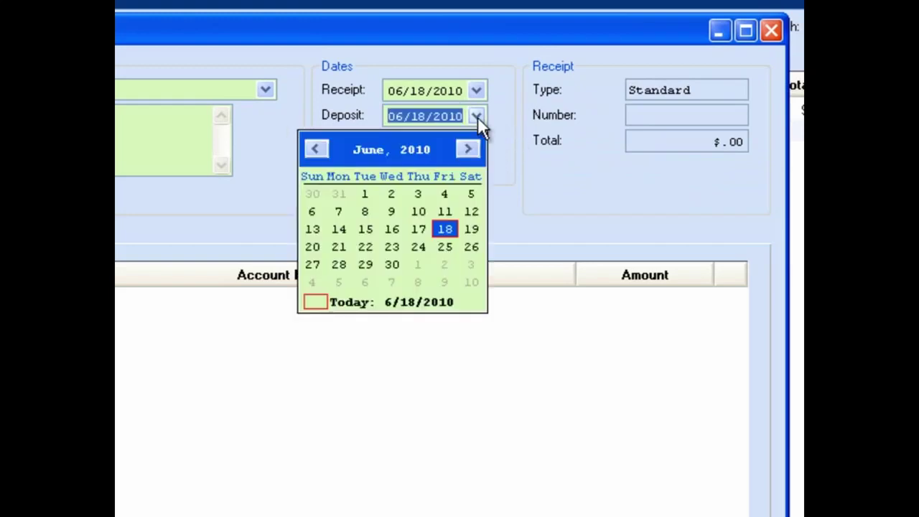
pyautogui.click(339, 246)
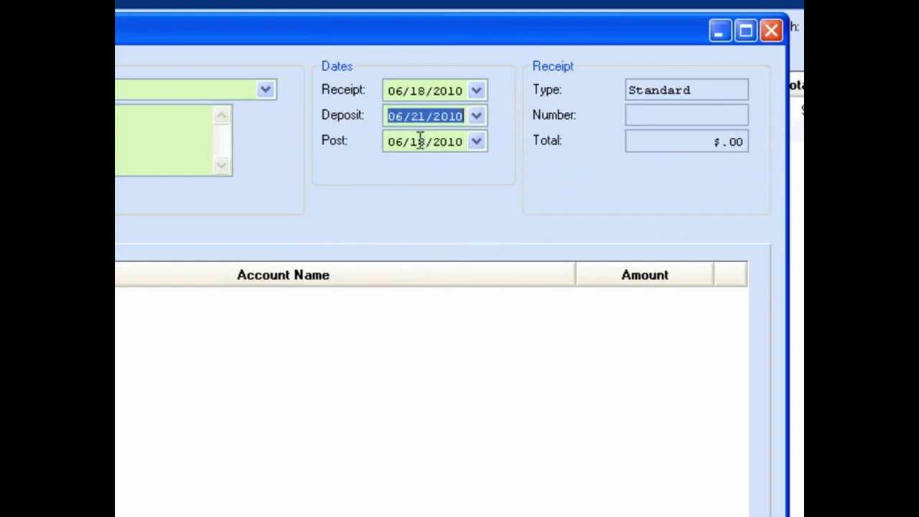
pyautogui.click(422, 142)
pyautogui.write('1')
pyautogui.press('BackSpace')
pyautogui.write('22')
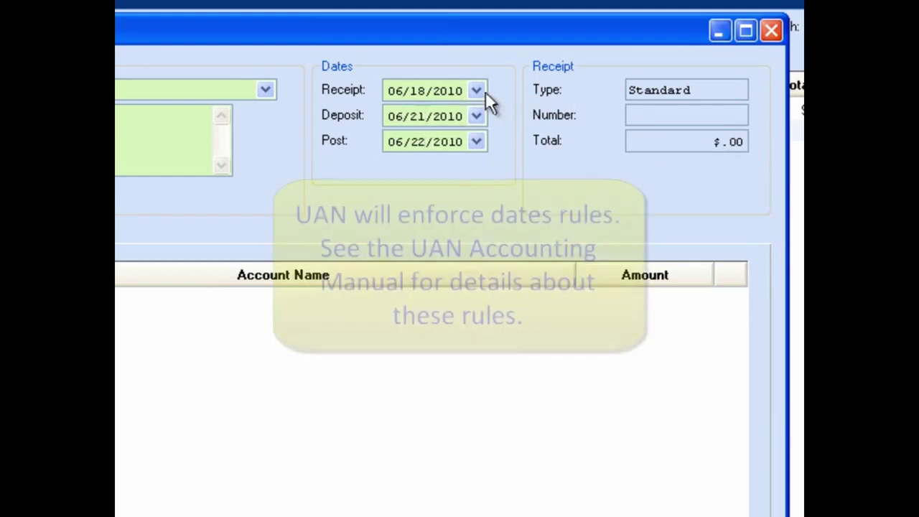
# - Try to change the month of the receipt date to 05
pyautogui.click(400, 91)
pyautogui.click(403, 90)
pyautogui.press('BackSpace')
pyautogui.press('BackSpace')
pyautogui.write('05')
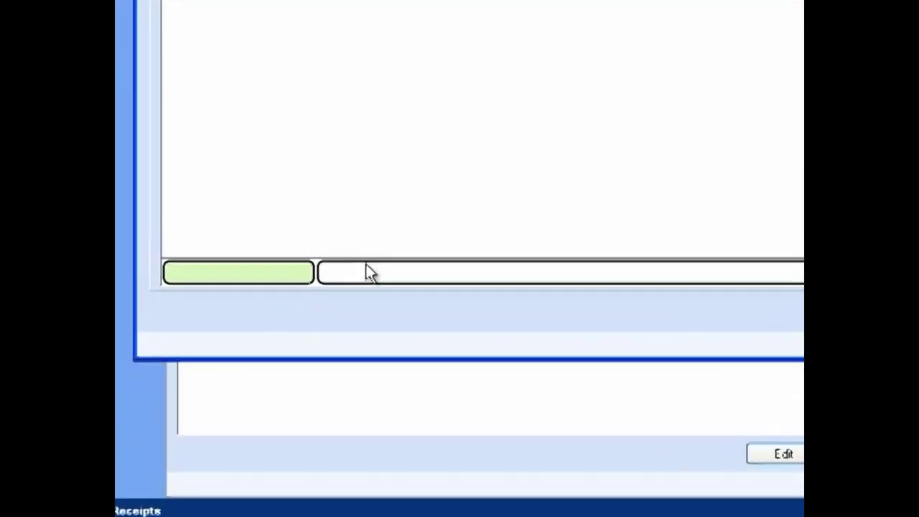
pyautogui.click(304, 273)
pyautogui.click(304, 273)
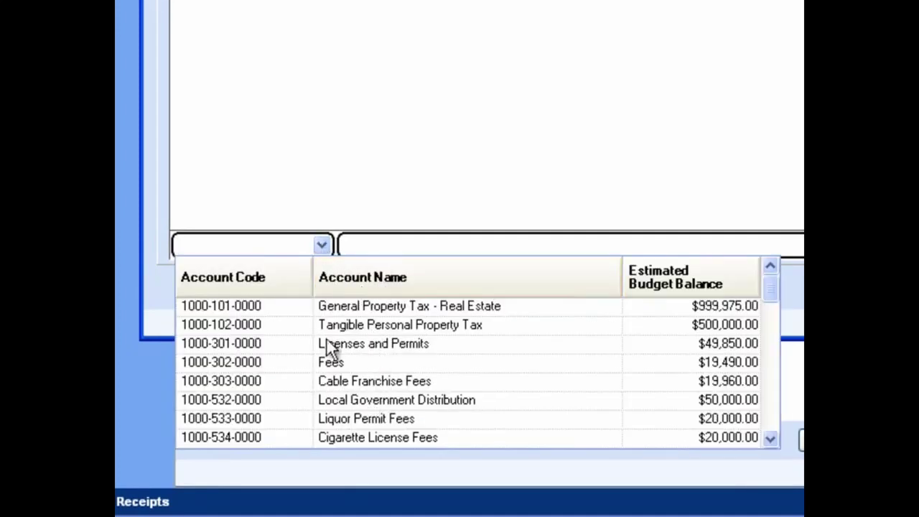
pyautogui.write('2')
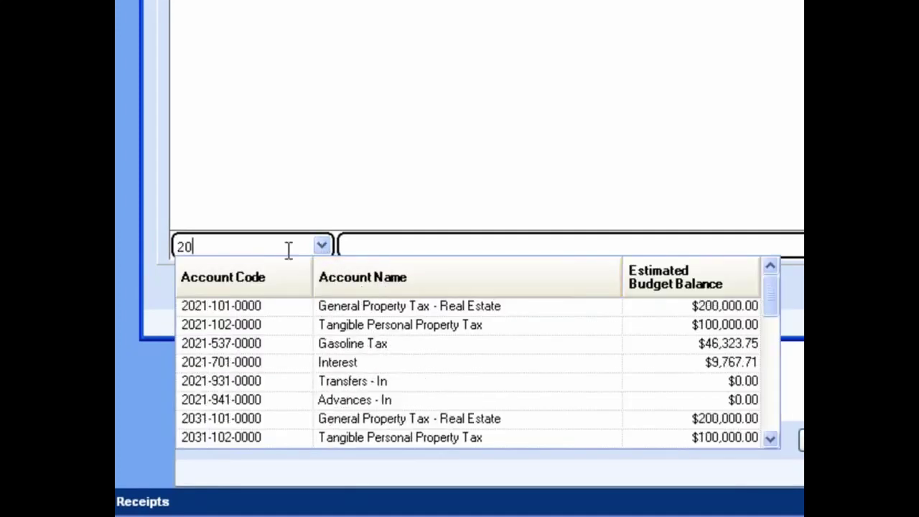
pyautogui.write('0')
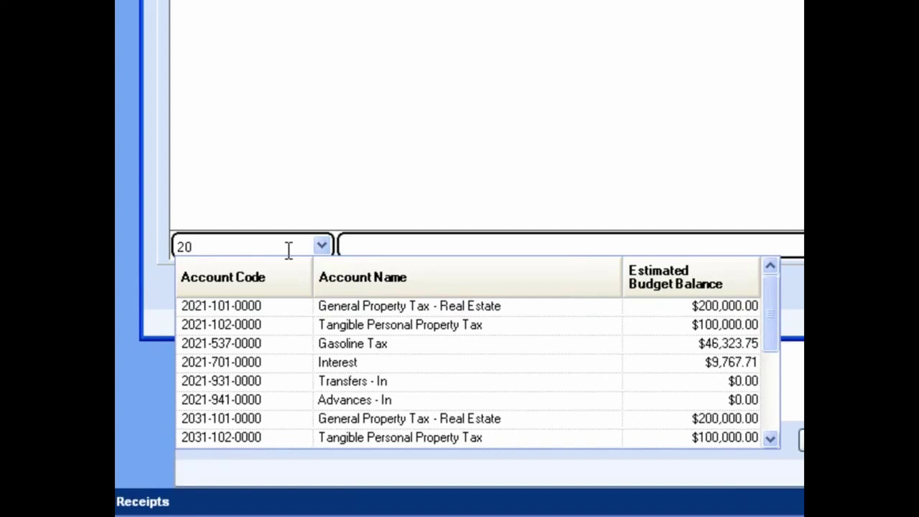
pyautogui.write('31')
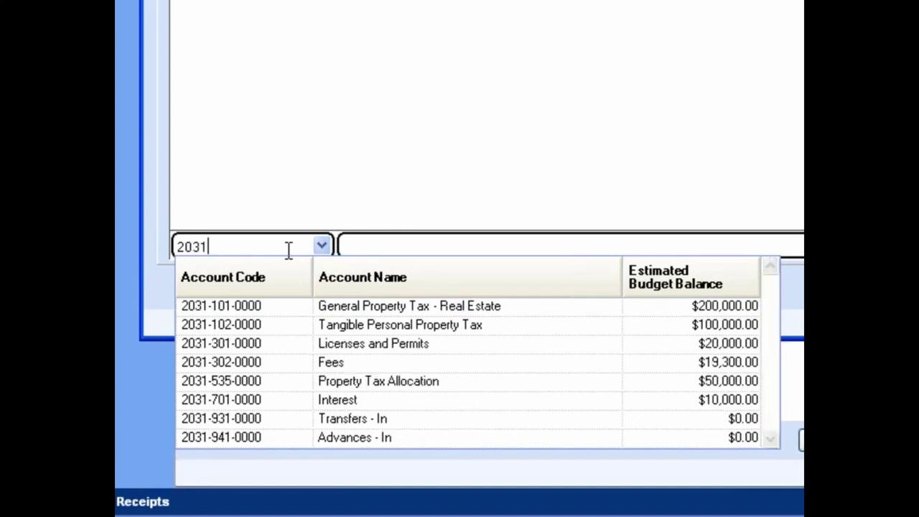
pyautogui.press('BackSpace')
pyautogui.press('BackSpace')
pyautogui.write('21')
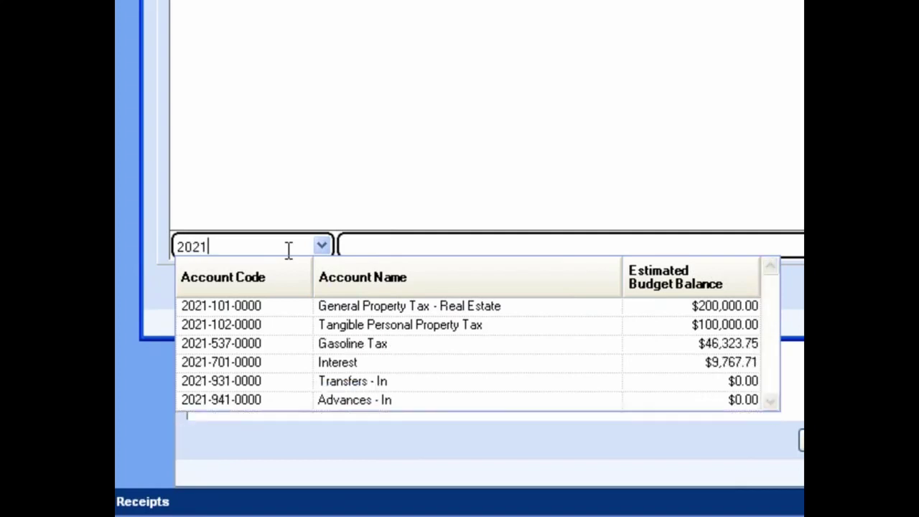
pyautogui.click(354, 344)
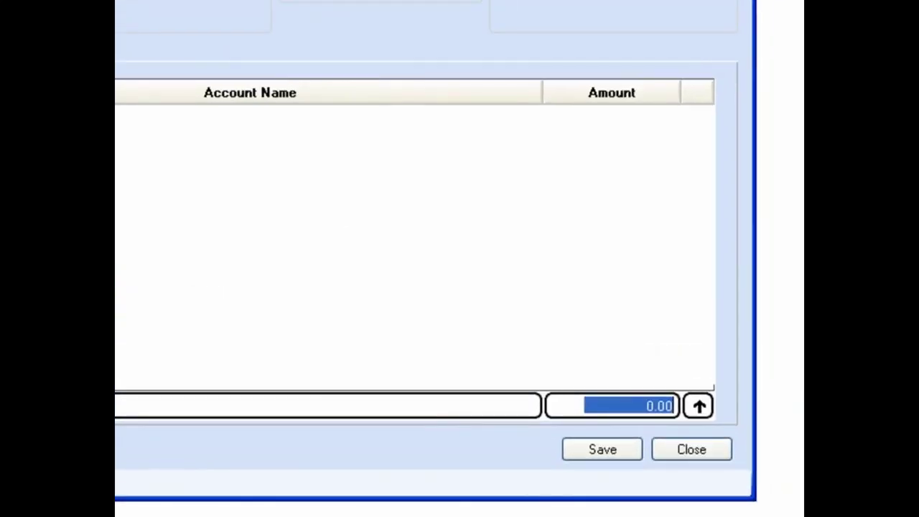
# - Set the Gasoline Tax amount to 1,200.25 and insert the row into the receipt distribution
pyautogui.click(619, 404)
pyautogui.moveTo(619, 404); pyautogui.dragTo(684, 404)
pyautogui.write('1,200.')
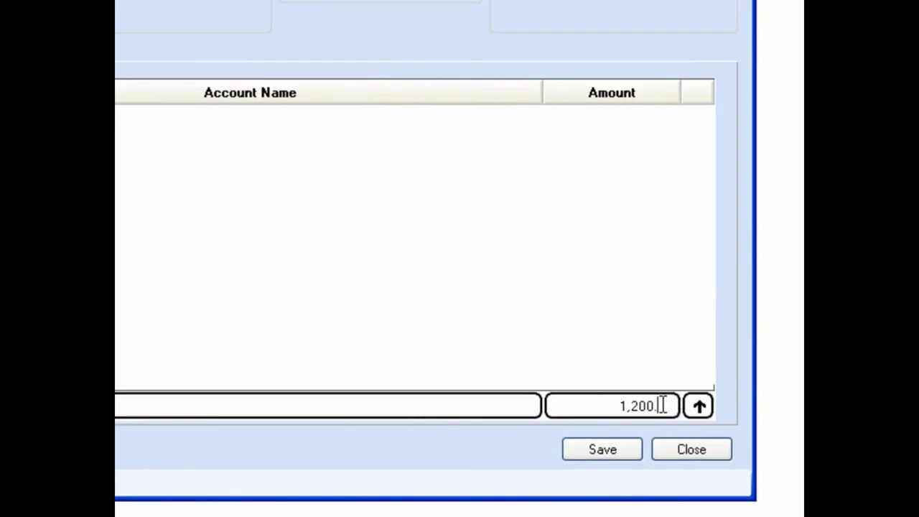
pyautogui.write('25')
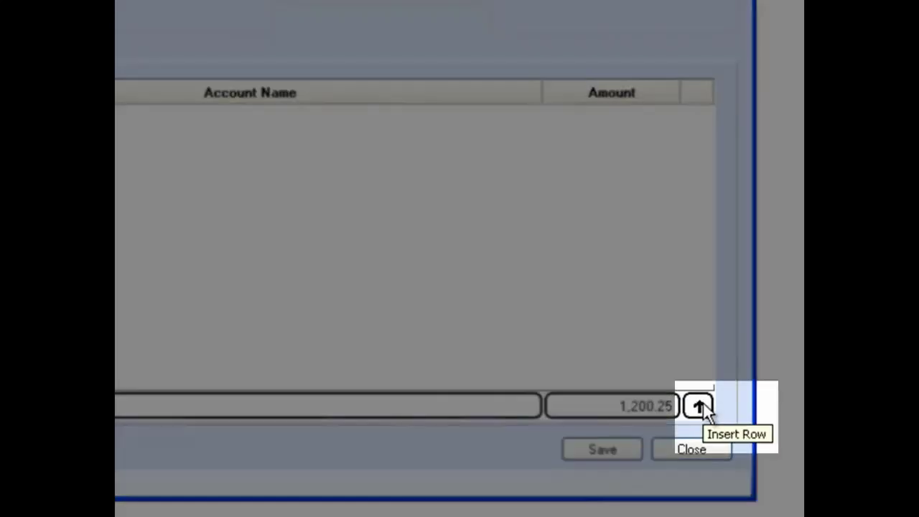
pyautogui.click(698, 405)
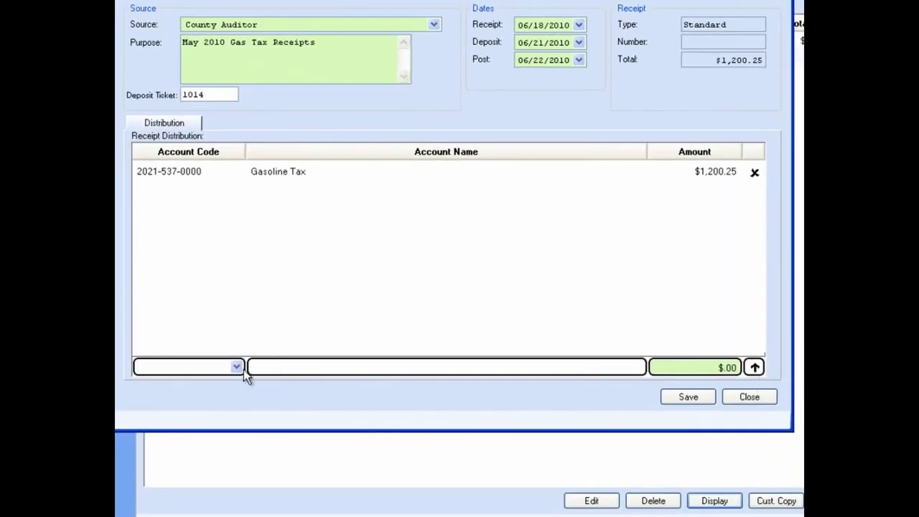
pyautogui.click(236, 367)
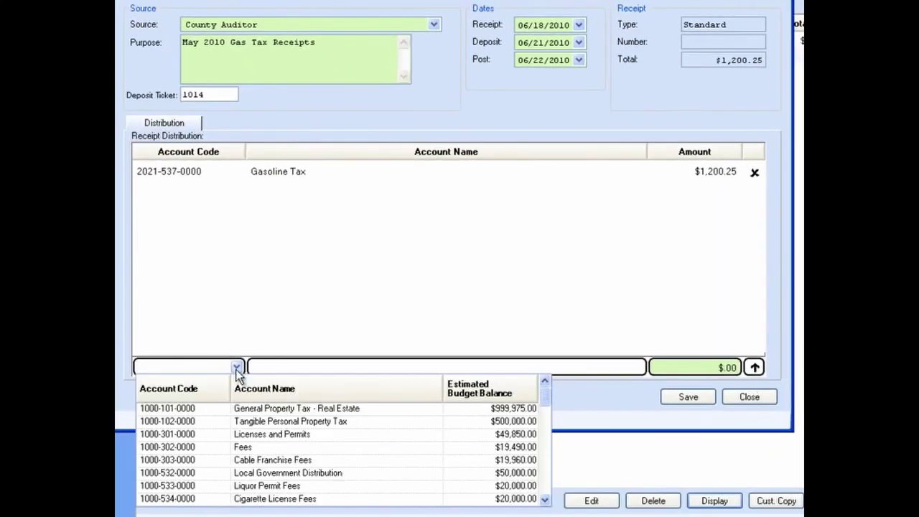
pyautogui.click(251, 446)
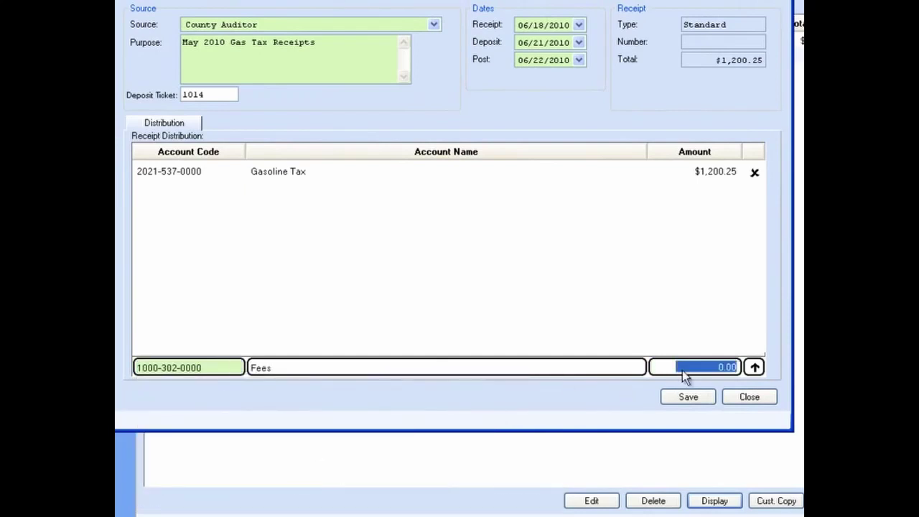
pyautogui.write('25')
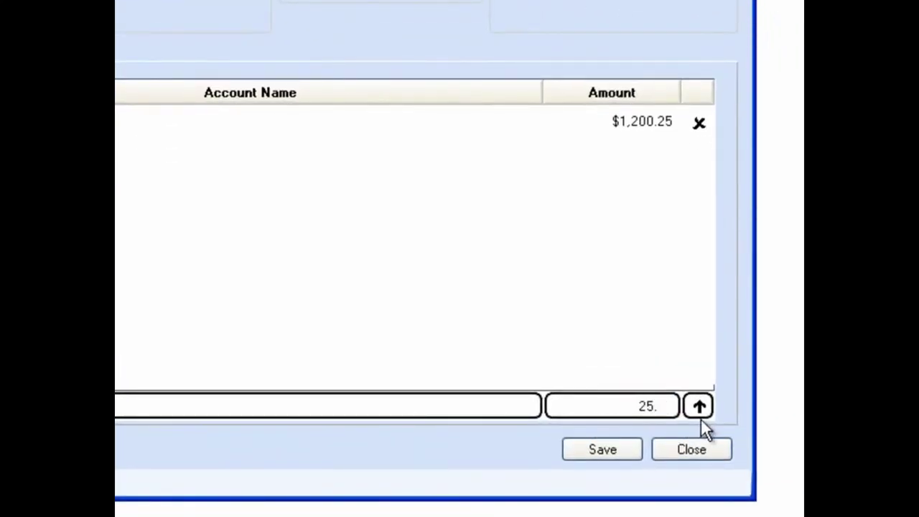
pyautogui.click(700, 407)
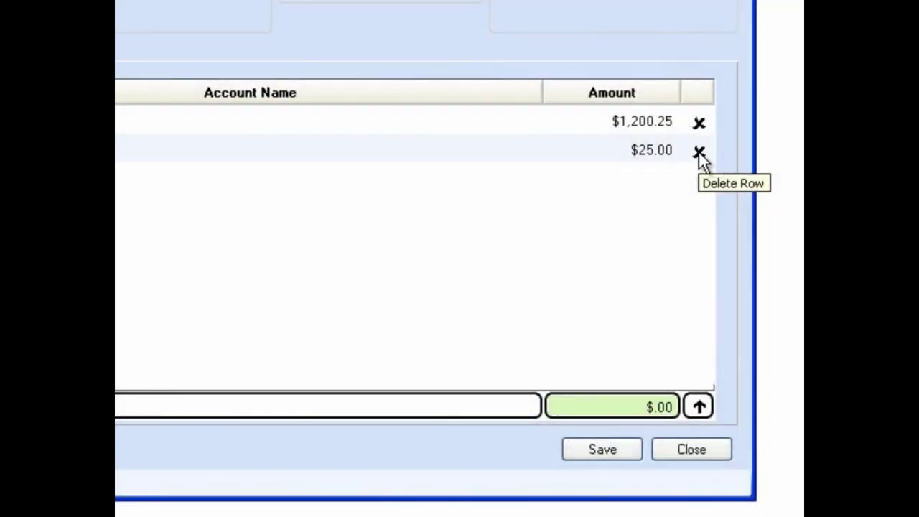
pyautogui.click(699, 152)
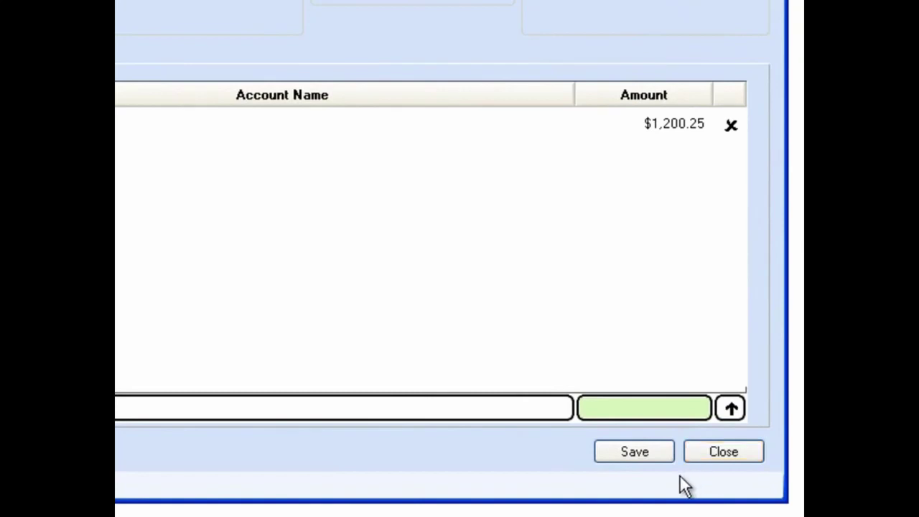
# - Start closing the receipt form and cancel at the save-changes question to keep it open
pyautogui.click(723, 454)
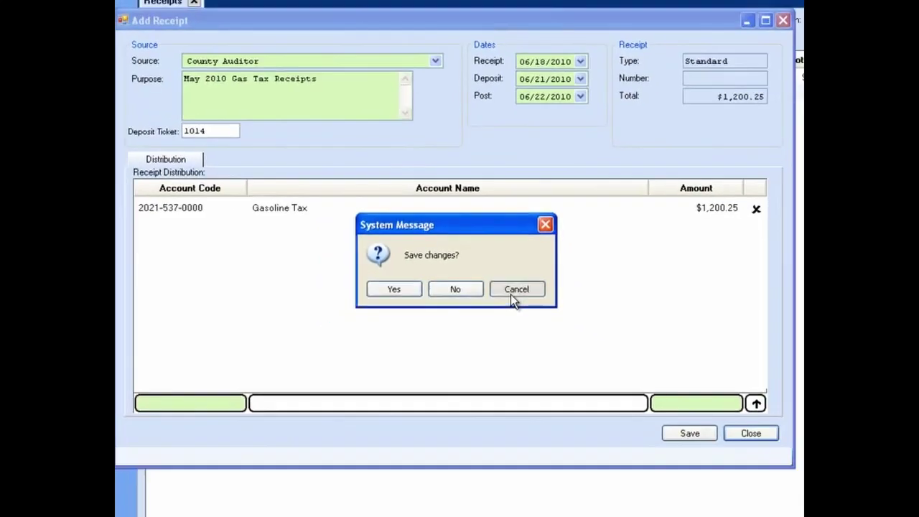
pyautogui.click(537, 310)
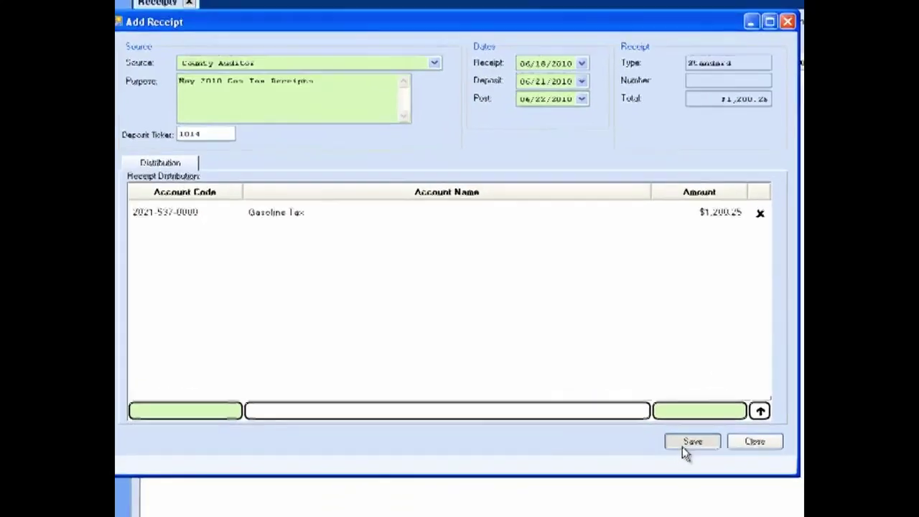
# - Save the County Auditor gas tax receipt and close the receipt form
pyautogui.click(684, 446)
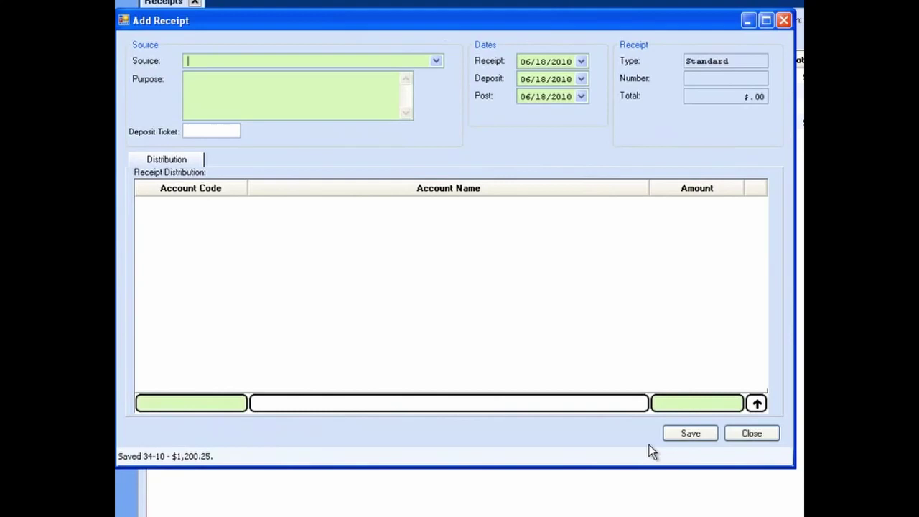
pyautogui.click(751, 434)
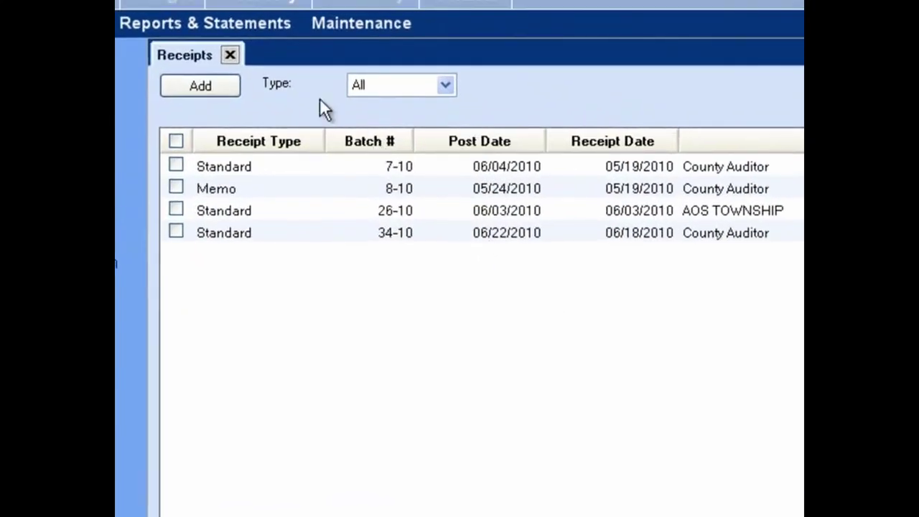
# - Start adding a new receipt of type Memo
pyautogui.click(224, 89)
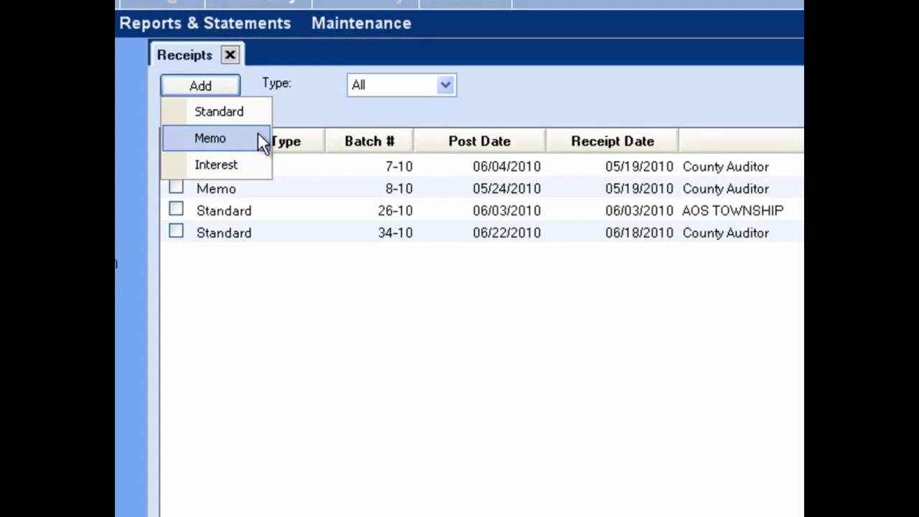
pyautogui.click(256, 137)
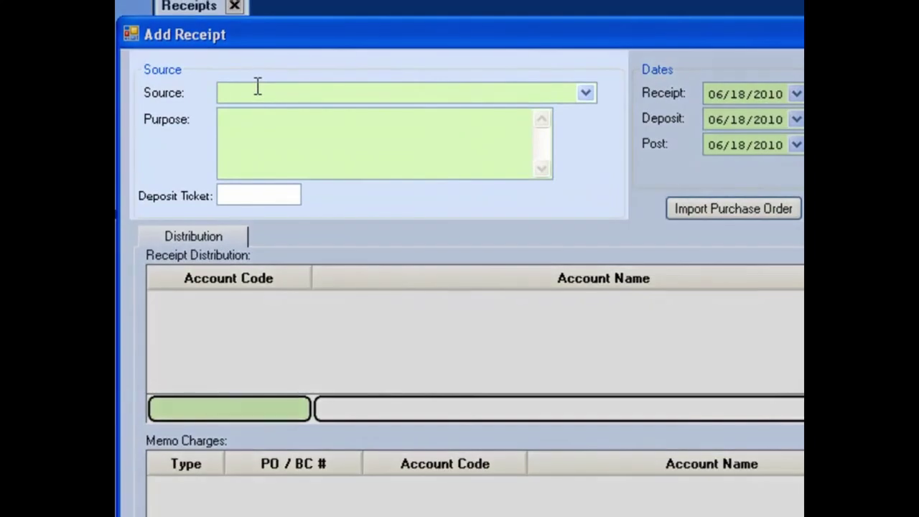
pyautogui.click(257, 86)
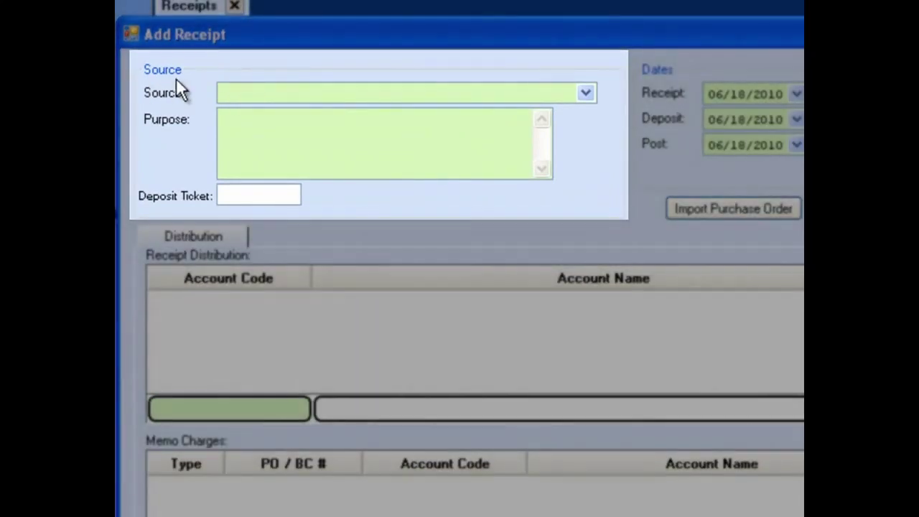
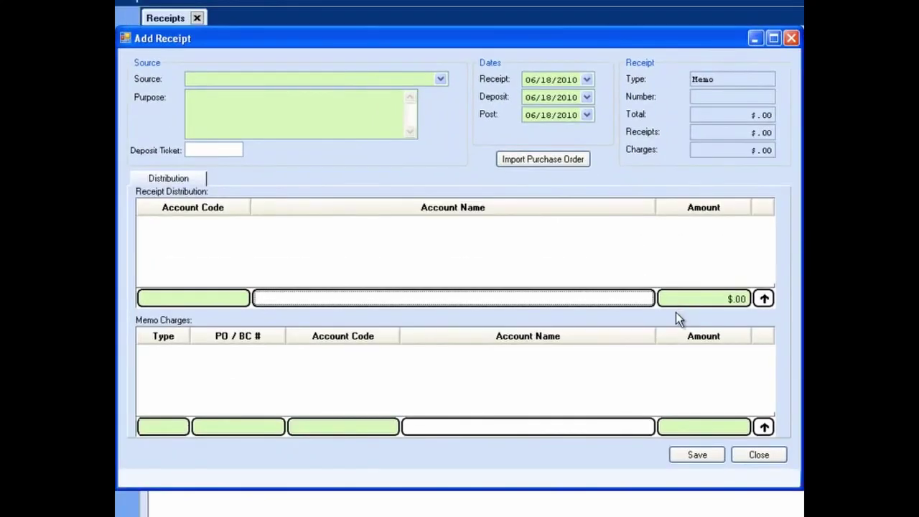
pyautogui.press('Escape')
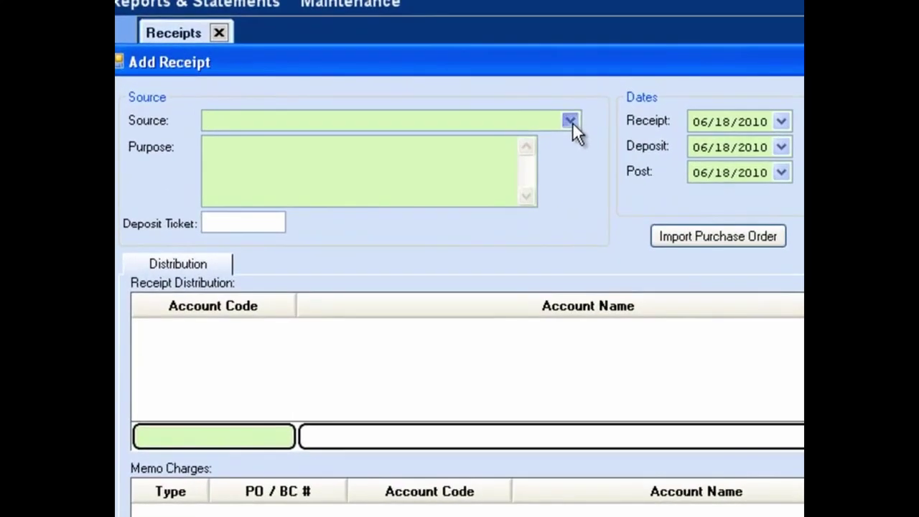
# - Look through the receipt source list, filter it by Co, and clear the source entry again
pyautogui.click(570, 121)
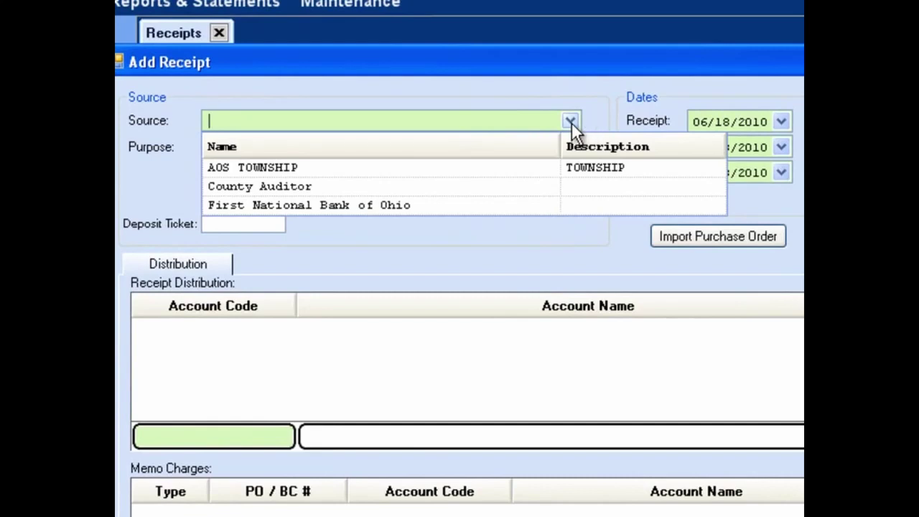
pyautogui.click(514, 120)
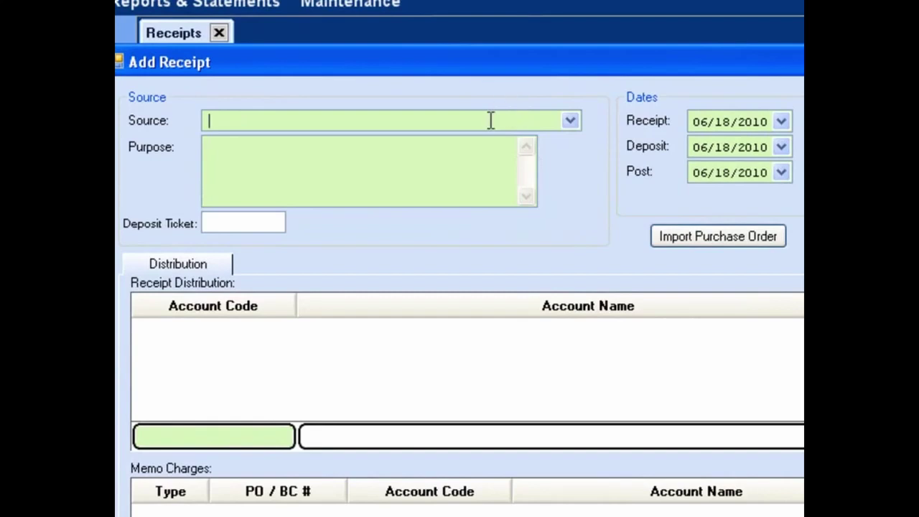
pyautogui.write('co')
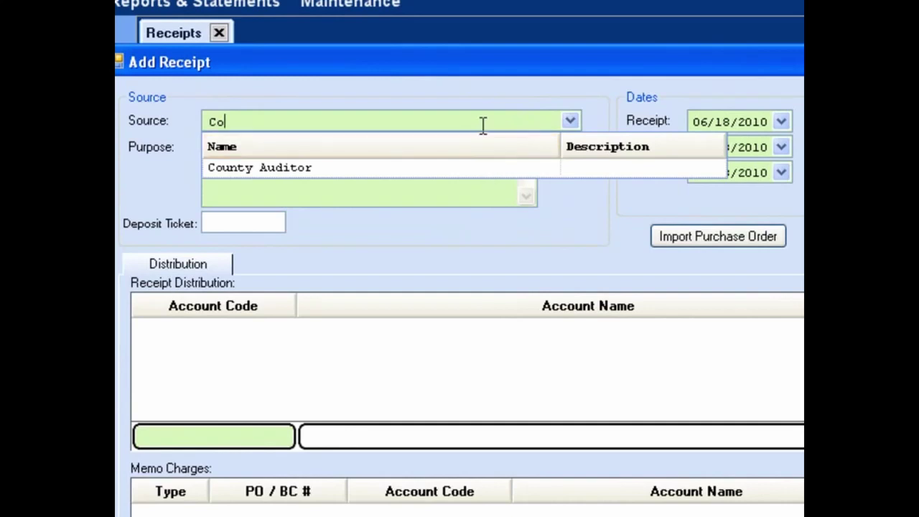
pyautogui.press('BackSpace')
pyautogui.press('BackSpace')
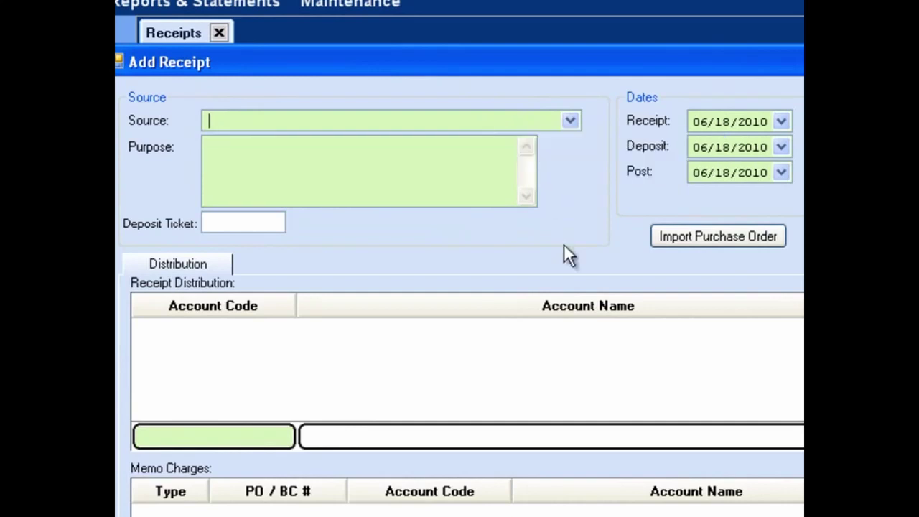
# - Import the County Auditor purchase order for Tax Collection Fees, including its whole account distribution, into the memo receipt
pyautogui.click(734, 241)
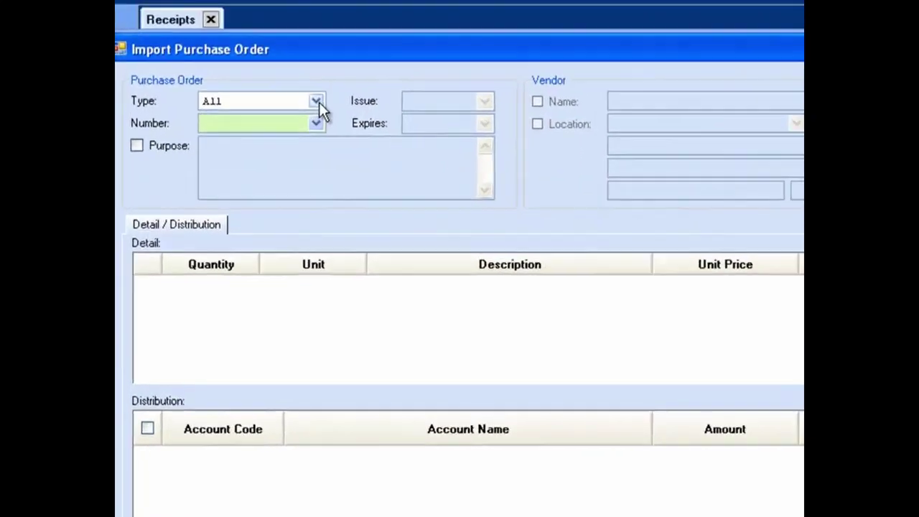
pyautogui.click(279, 61)
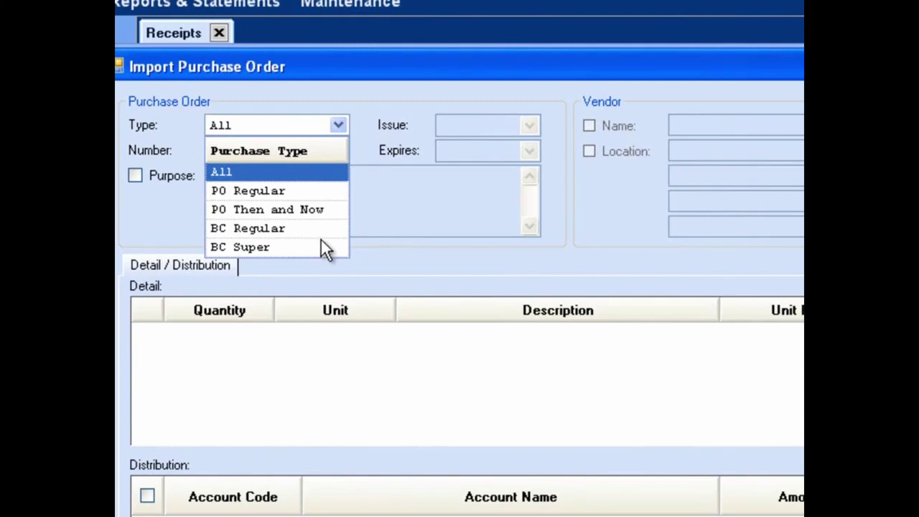
pyautogui.click(370, 173)
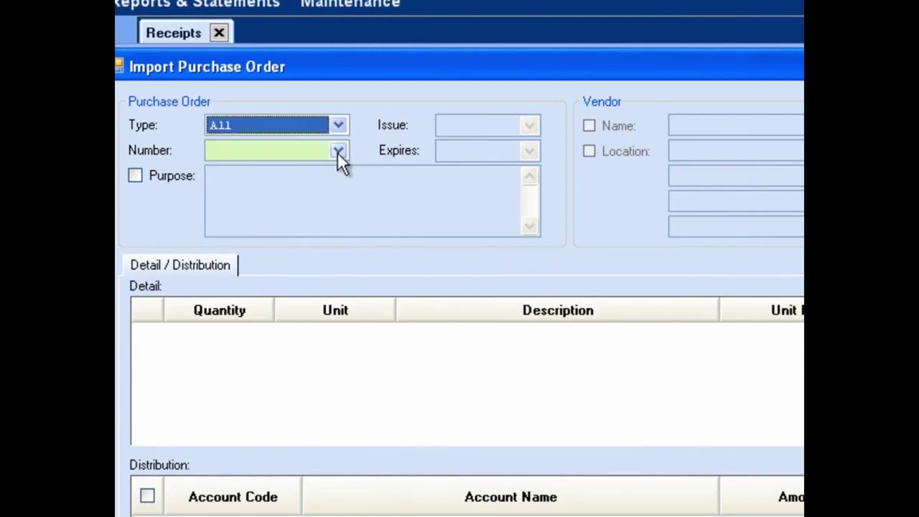
pyautogui.click(338, 151)
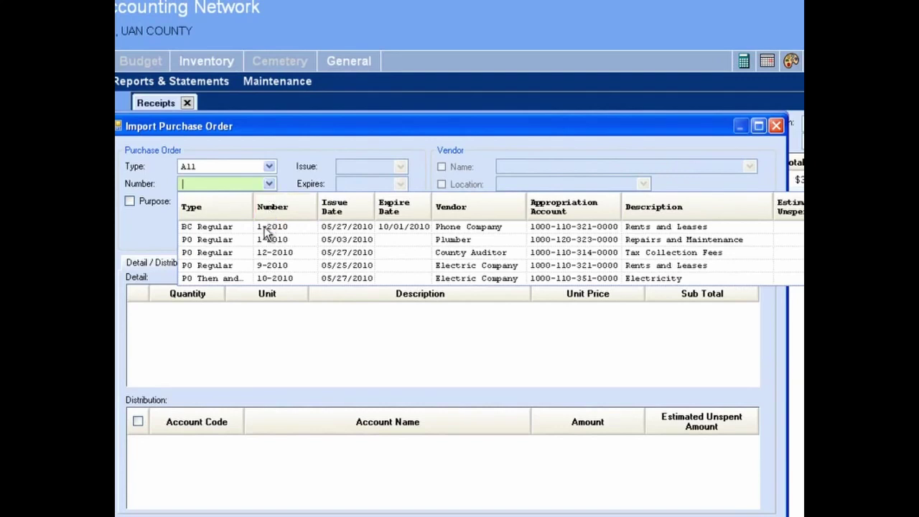
pyautogui.click(229, 253)
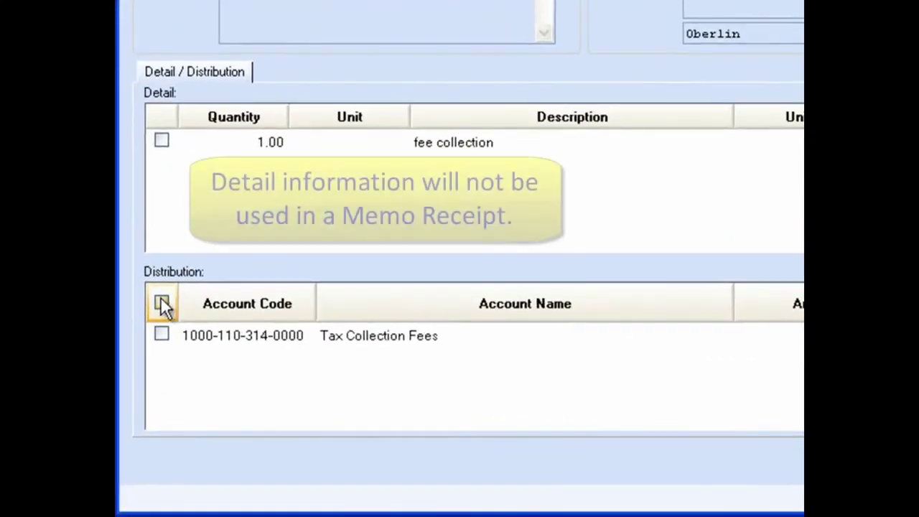
pyautogui.click(137, 422)
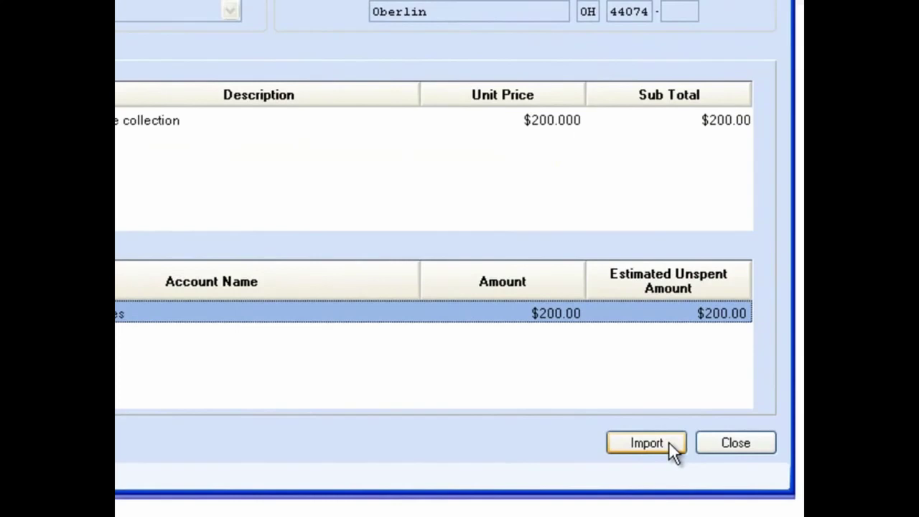
pyautogui.click(669, 442)
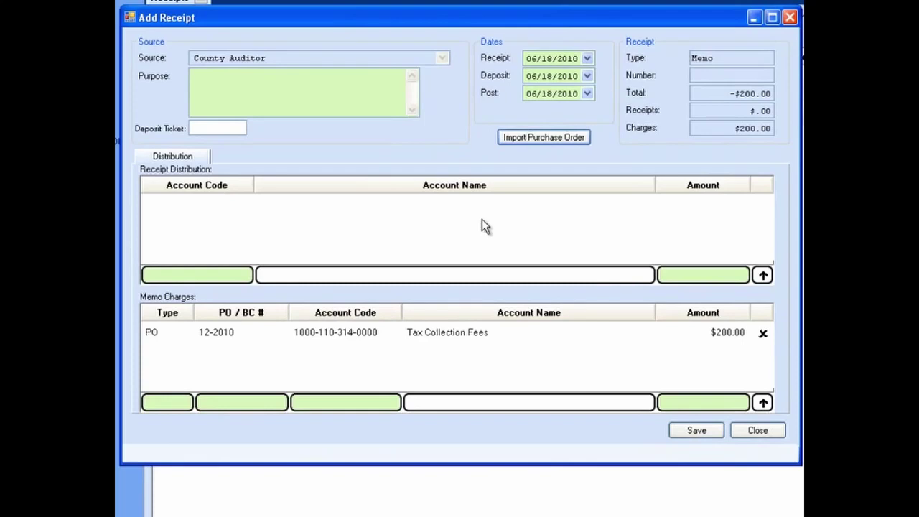
# - Enter the purpose "Gas tax collection fees" and deposit ticket 1015 for the memo receipt
pyautogui.click(364, 88)
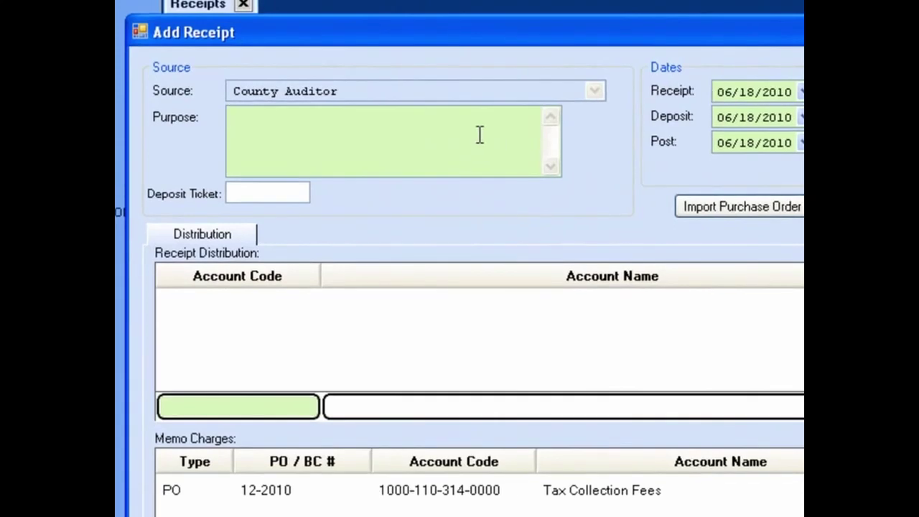
pyautogui.write('Gas tax collection fees')
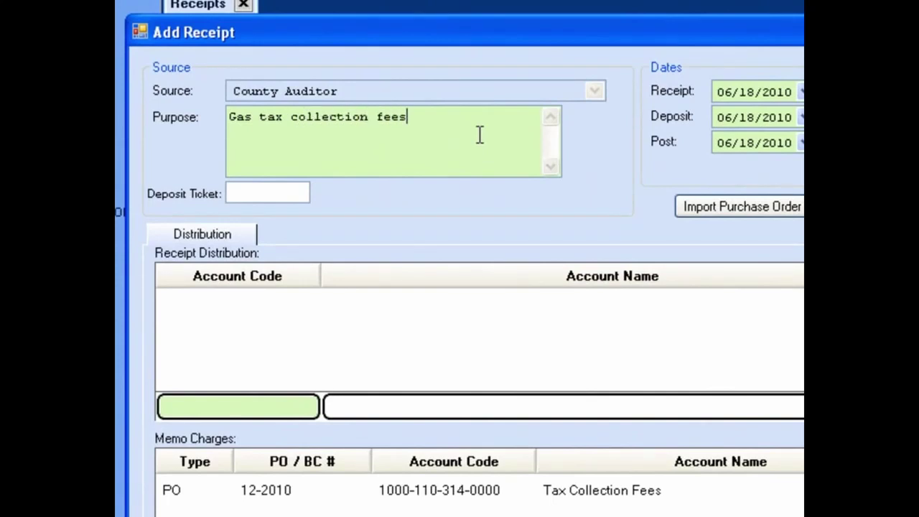
pyautogui.click(271, 195)
pyautogui.write('1015')
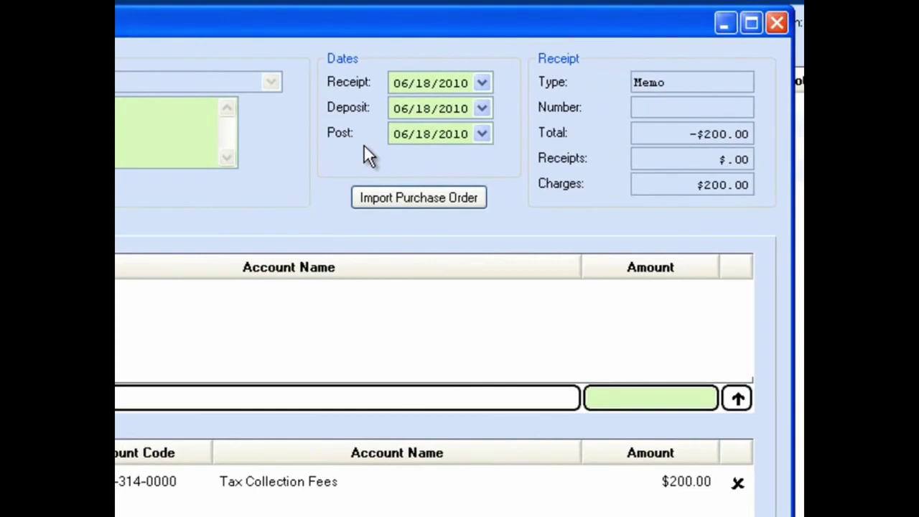
# - Try a receipt date of 06/01/2010 with a post date of 06/21/2010, and change the receipt date's month to May
pyautogui.click(485, 83)
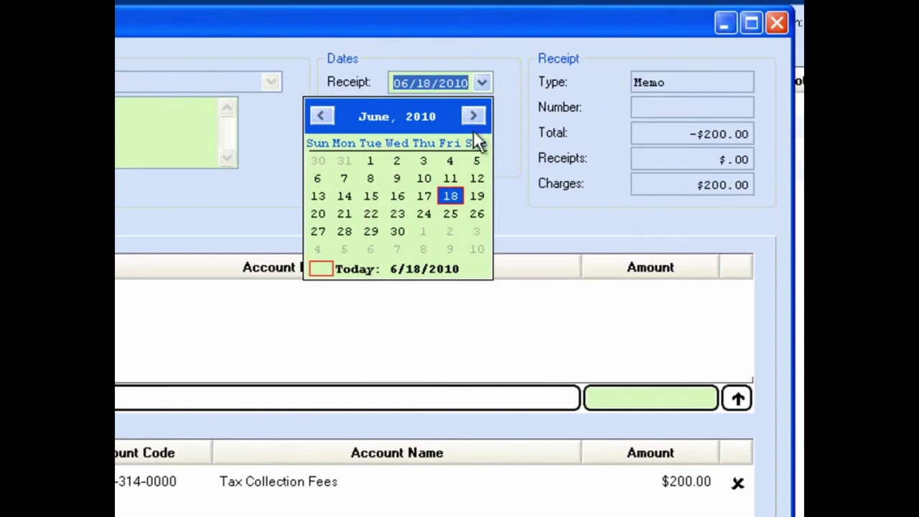
pyautogui.click(370, 161)
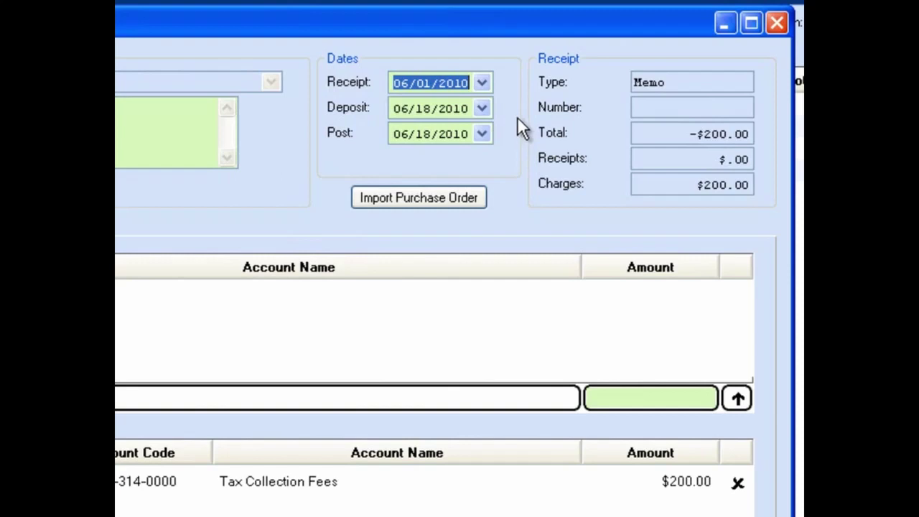
pyautogui.click(433, 110)
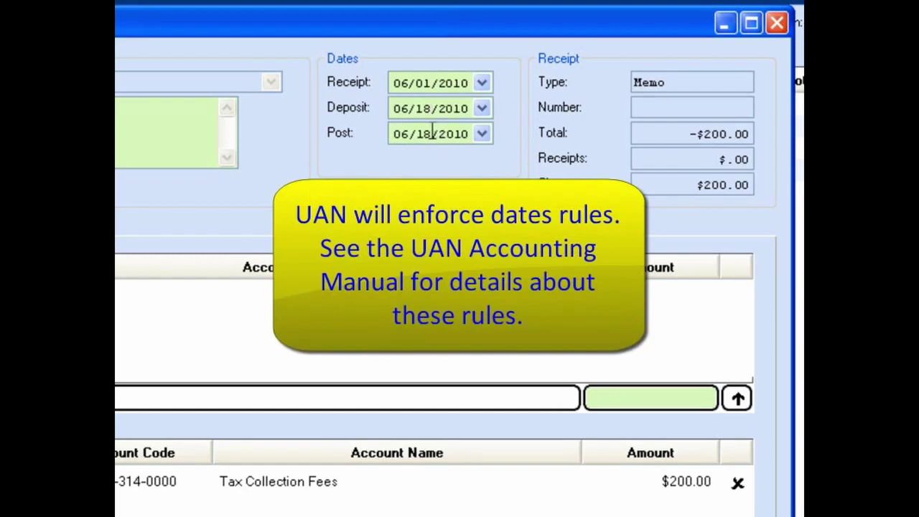
pyautogui.click(429, 134)
pyautogui.write('21')
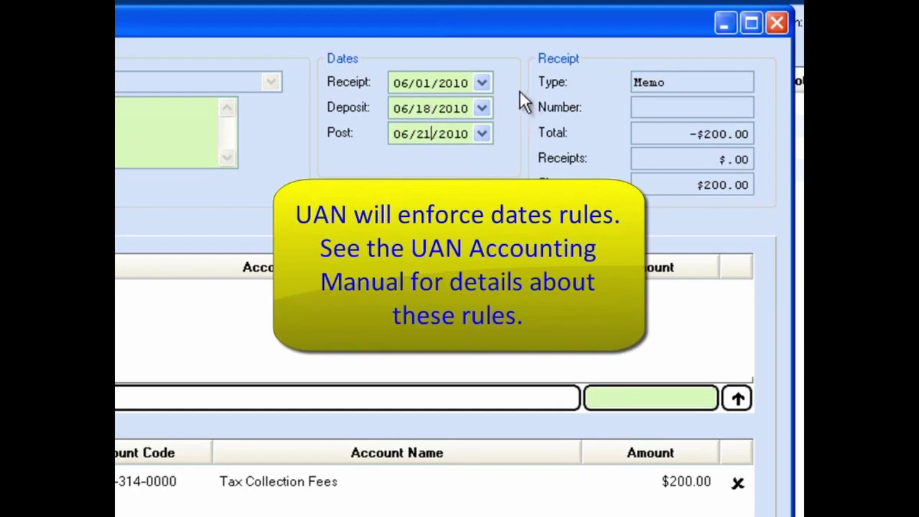
pyautogui.click(406, 83)
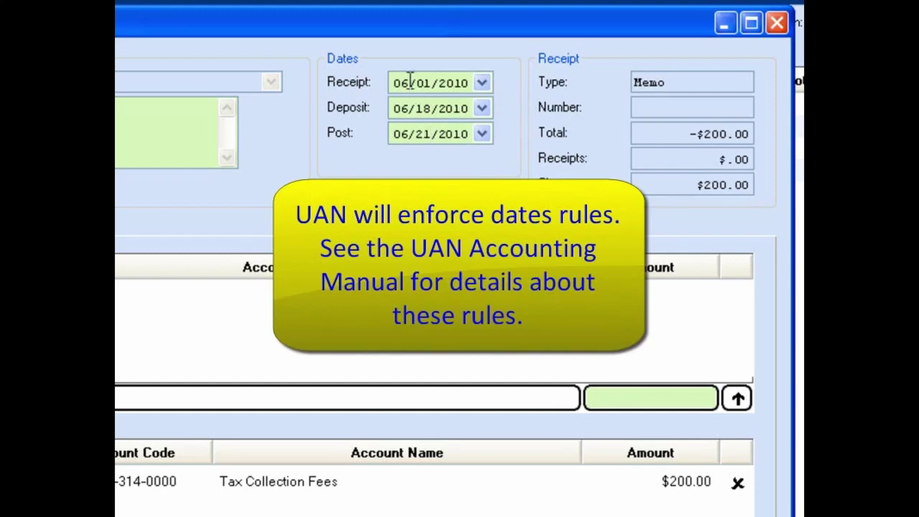
pyautogui.press('BackSpace')
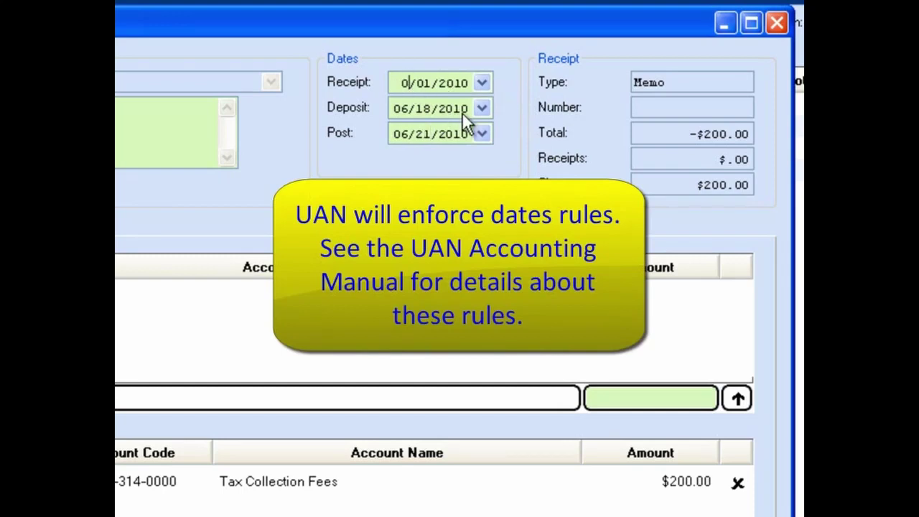
pyautogui.write('5')
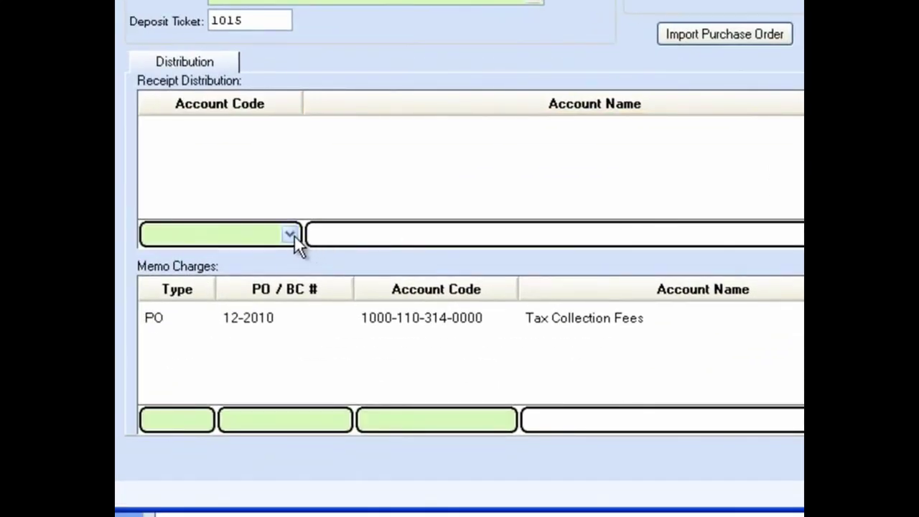
pyautogui.click(291, 234)
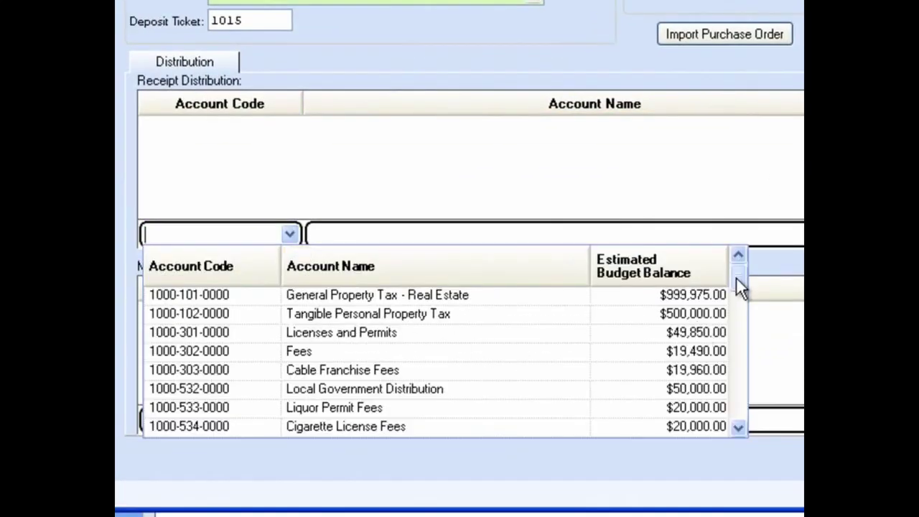
pyautogui.moveTo(736, 276)
pyautogui.mouseDown()
pyautogui.moveTo(742, 307)
pyautogui.moveTo(741, 263)
pyautogui.mouseUp()
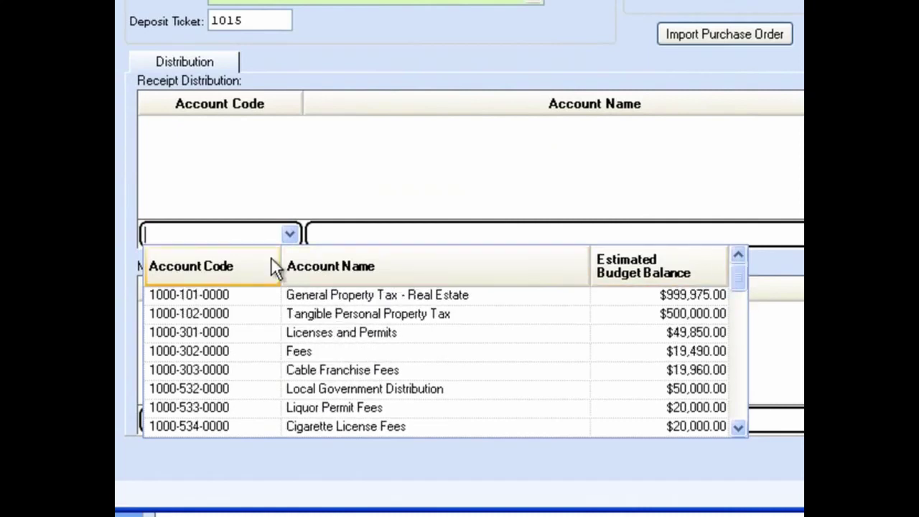
pyautogui.write('20')
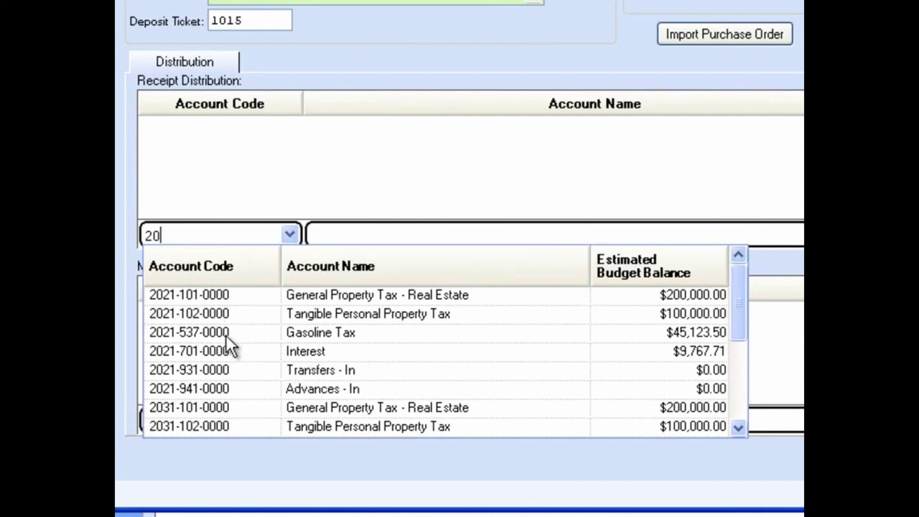
pyautogui.click(302, 333)
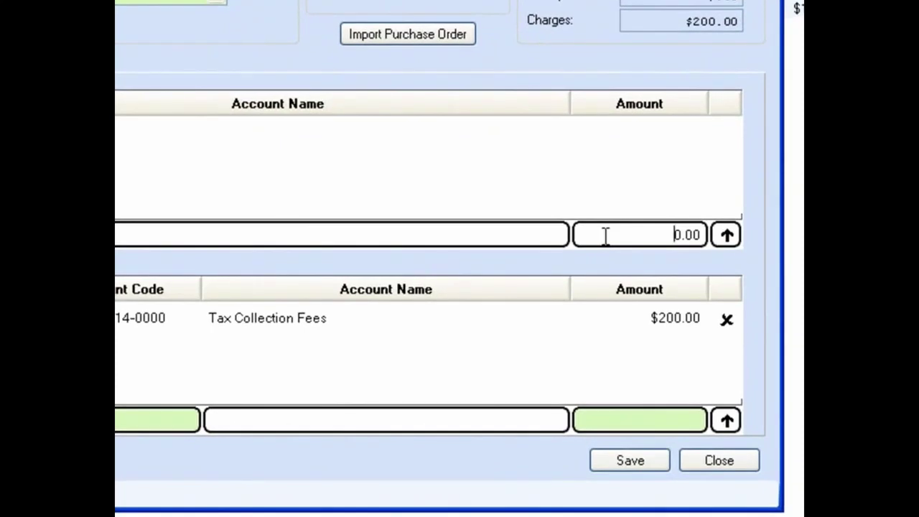
pyautogui.press('Delete')
pyautogui.write('750')
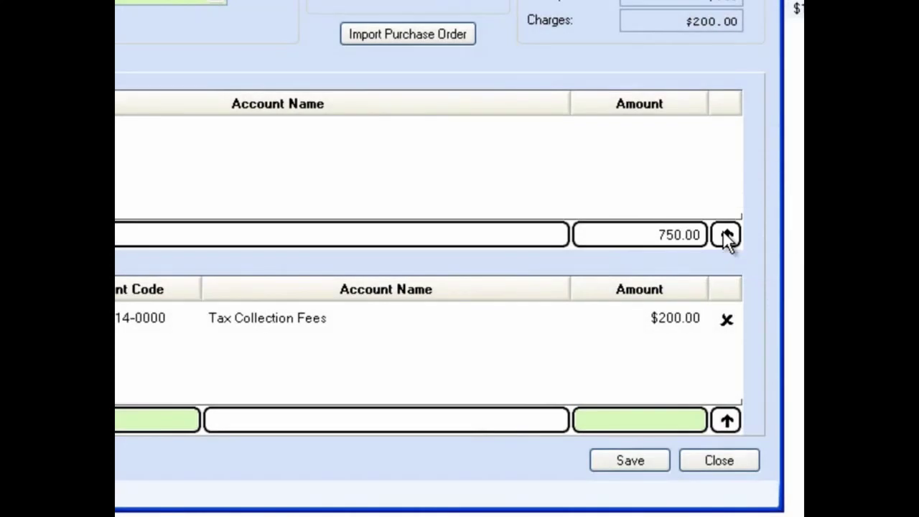
pyautogui.click(727, 237)
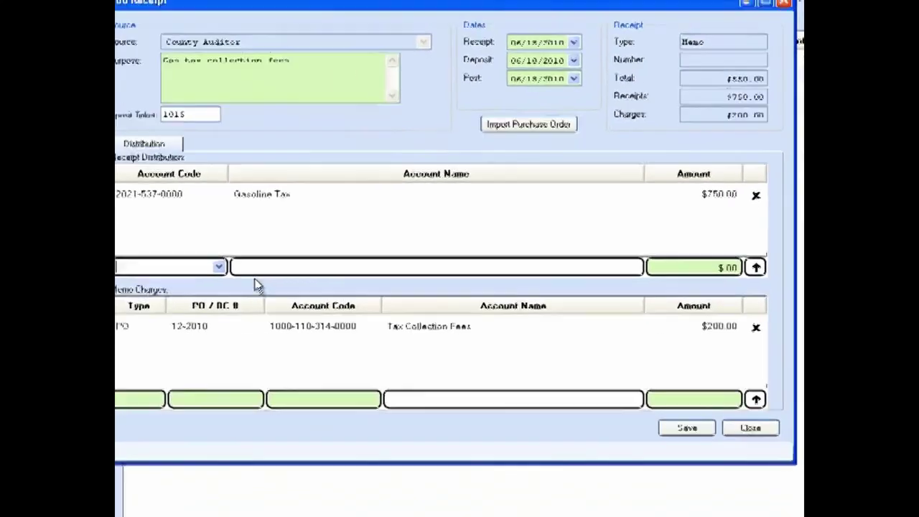
pyautogui.click(240, 270)
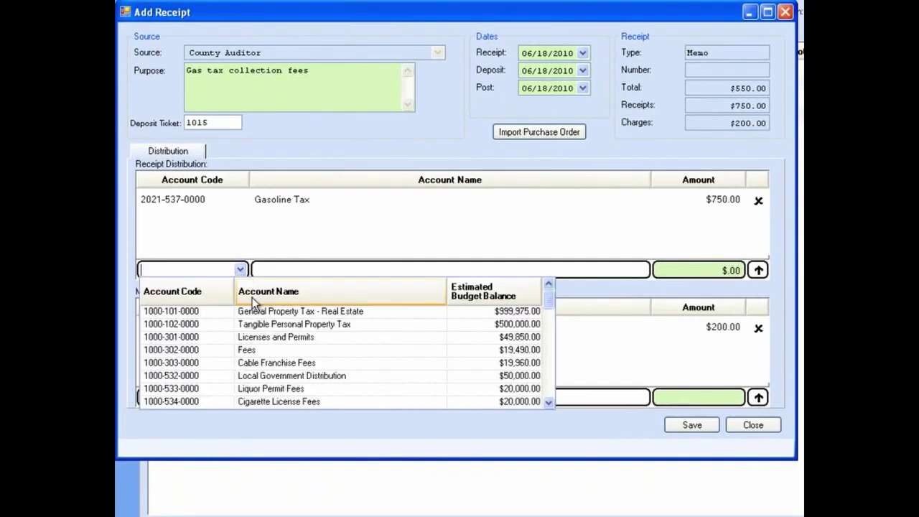
pyautogui.click(278, 364)
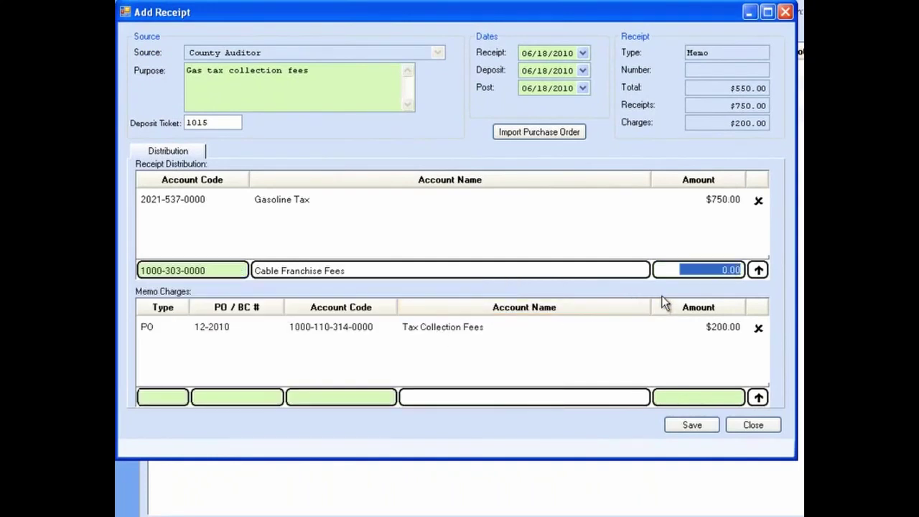
pyautogui.write('50')
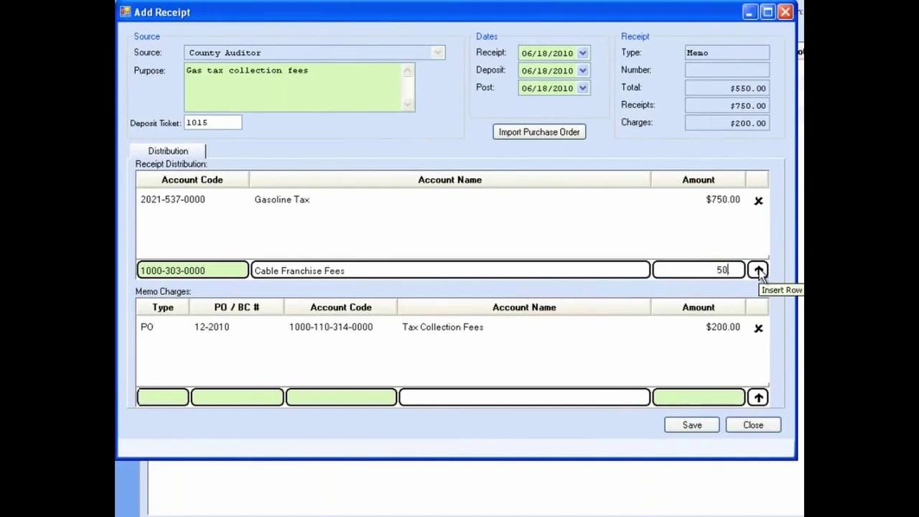
pyautogui.click(759, 271)
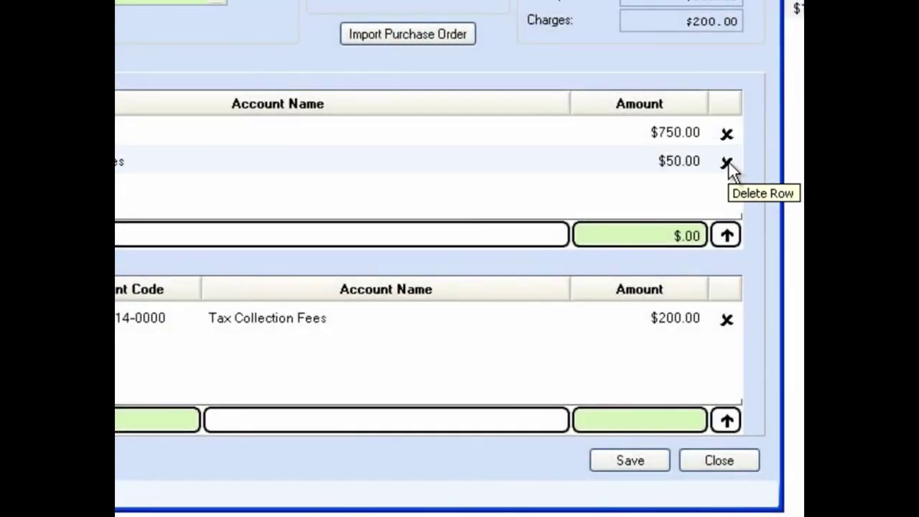
pyautogui.click(728, 164)
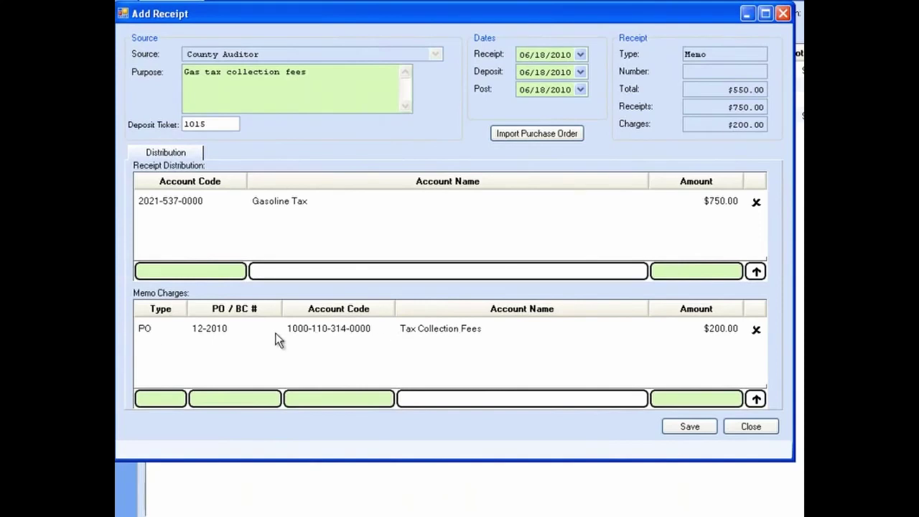
# - Insert a second memo charge of 200.00 from purchase order 12-2010 for Tax Collection Fees, and delete that duplicate row
pyautogui.click(181, 401)
pyautogui.click(179, 399)
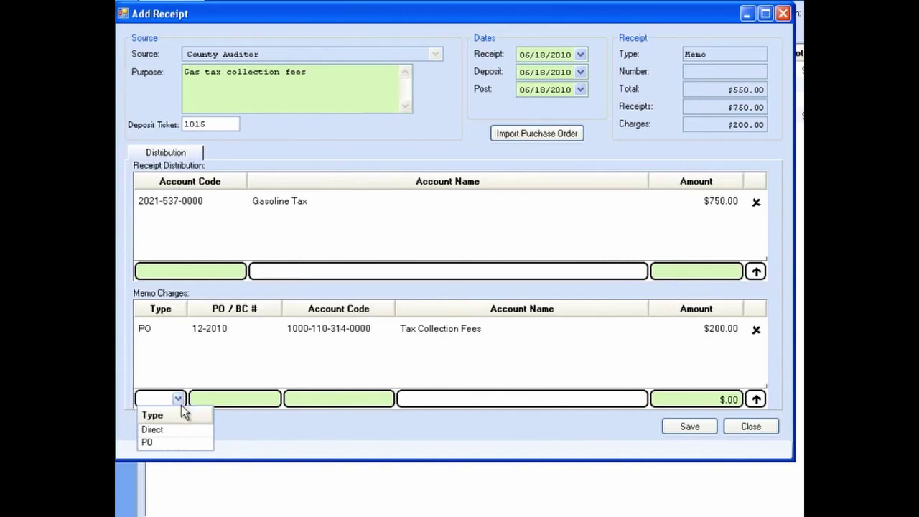
pyautogui.click(185, 444)
pyautogui.press('Tab')
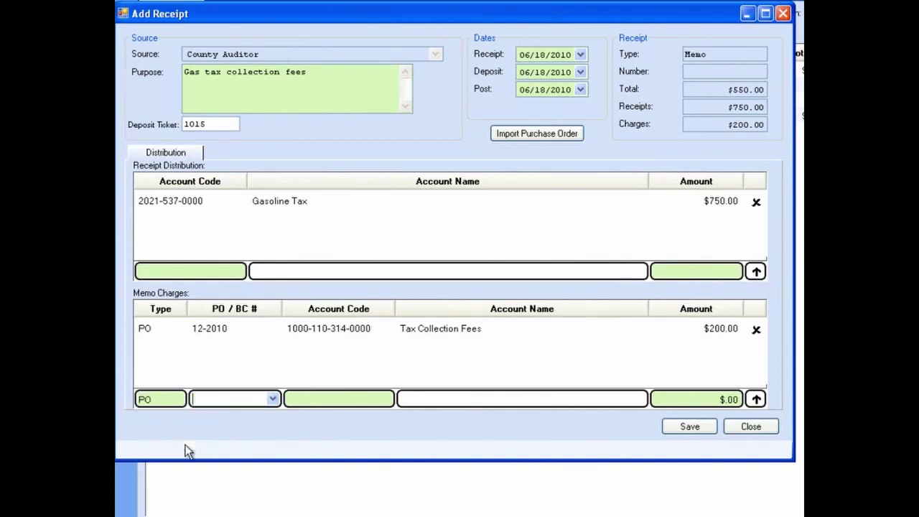
pyautogui.click(275, 399)
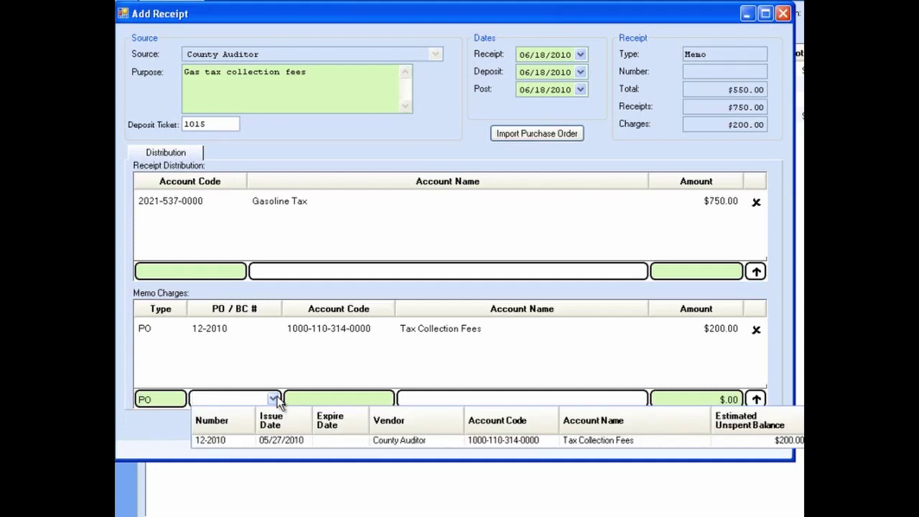
pyautogui.click(290, 441)
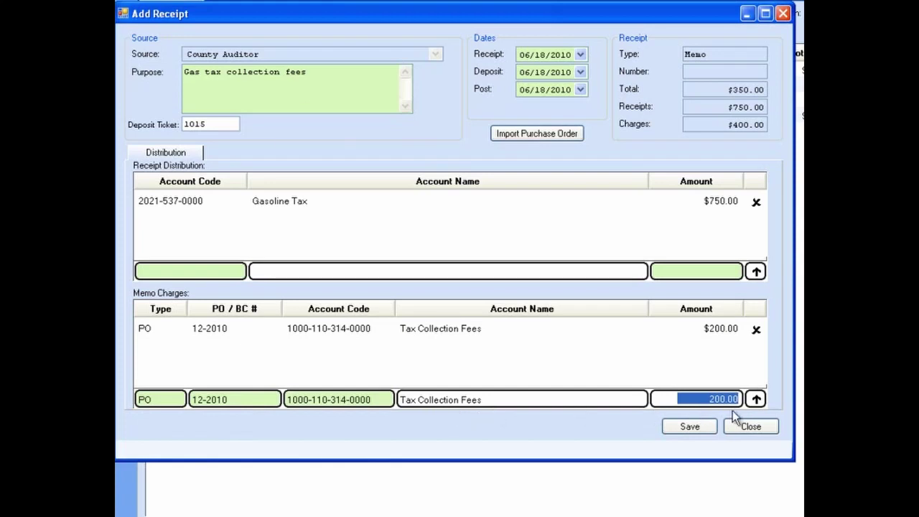
pyautogui.click(700, 399)
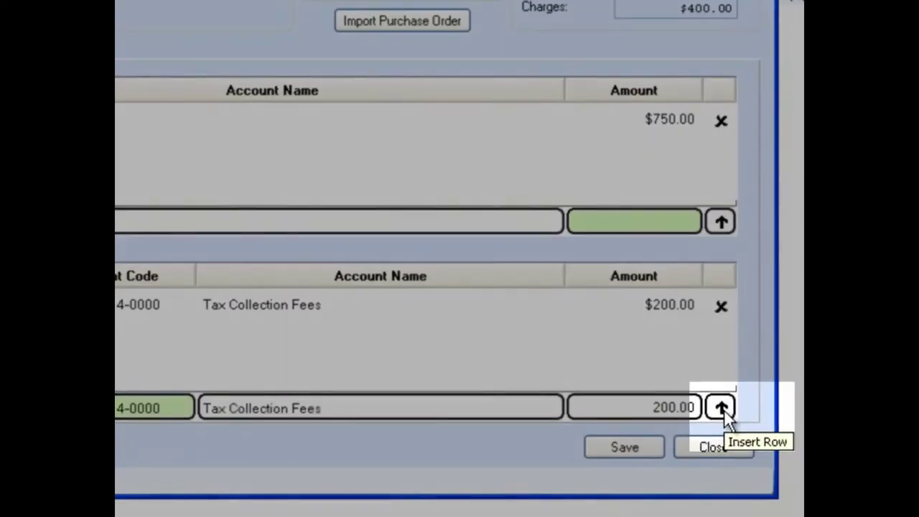
pyautogui.click(721, 408)
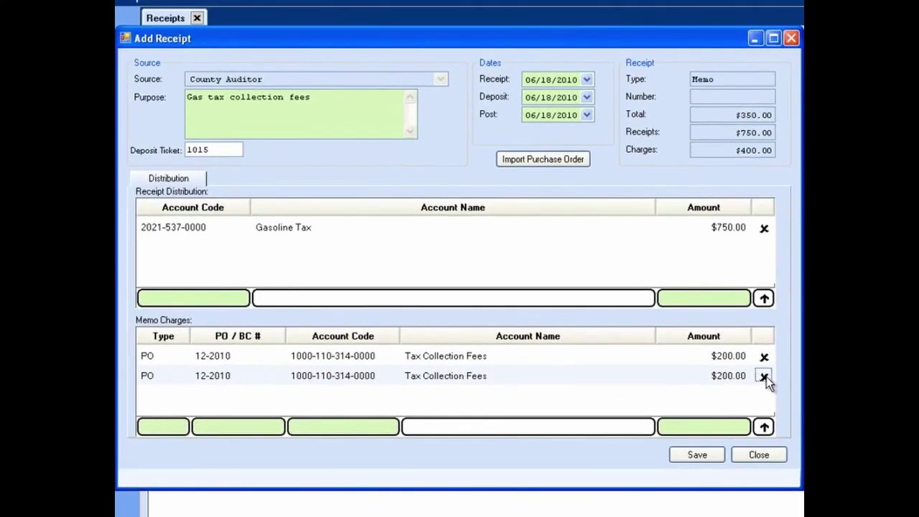
pyautogui.click(764, 376)
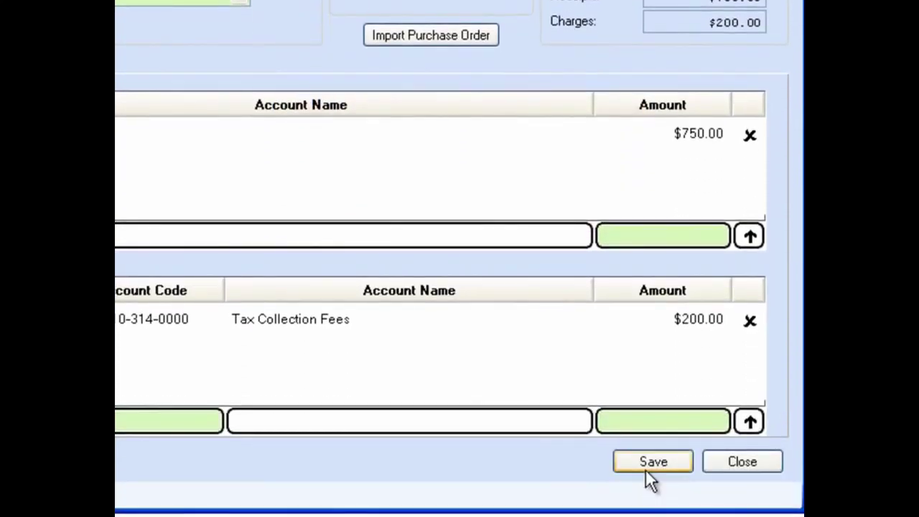
# - Save the County Auditor memo receipt and close the receipt entry window
pyautogui.click(744, 463)
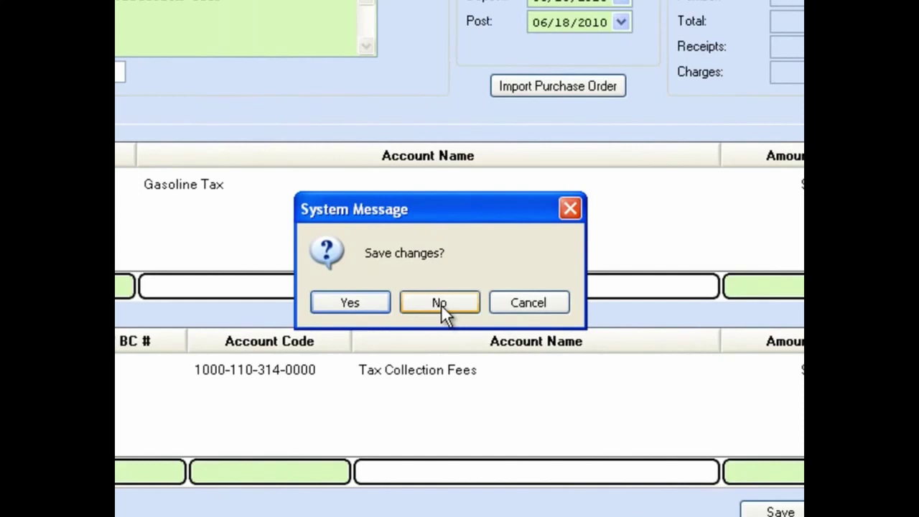
pyautogui.click(529, 305)
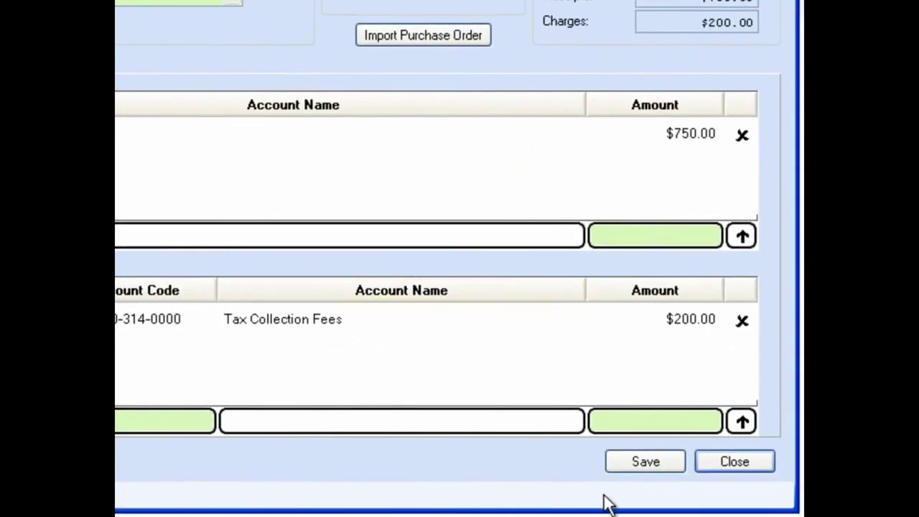
pyautogui.click(644, 462)
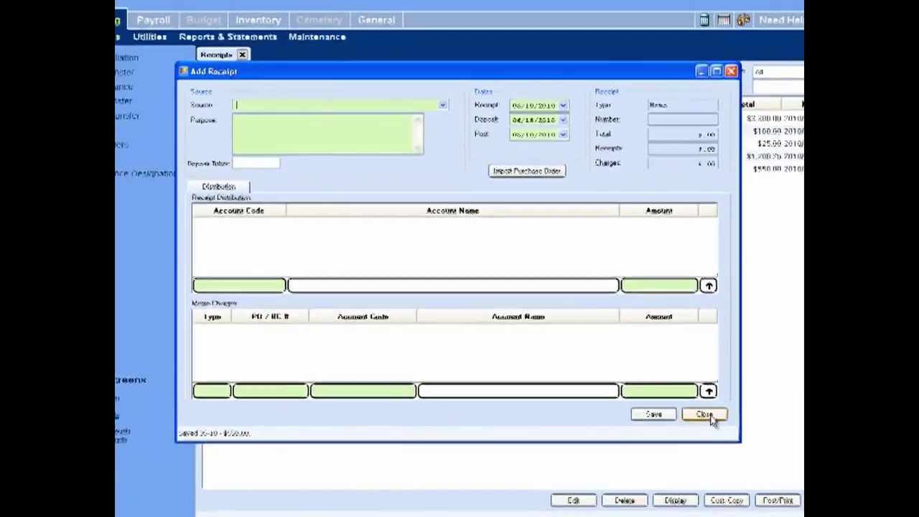
pyautogui.click(707, 416)
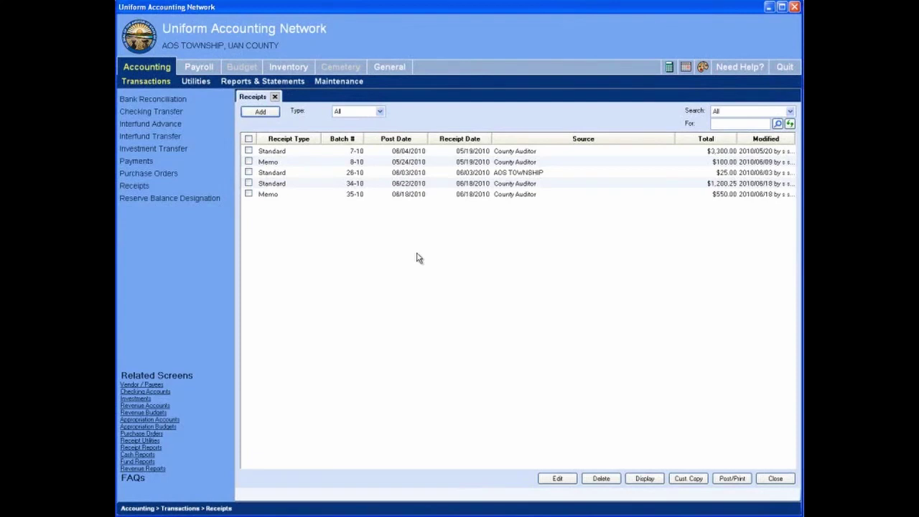
# - Start adding a new receipt of the Interest type
pyautogui.click(275, 112)
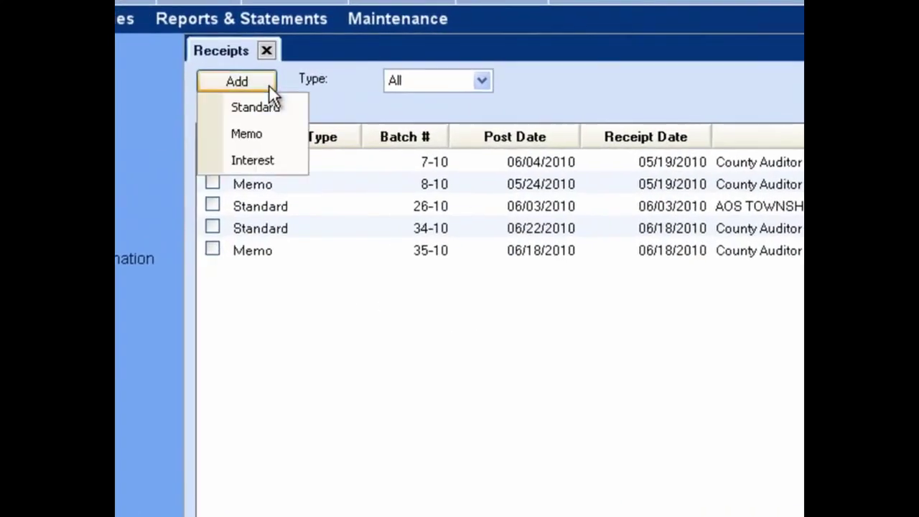
pyautogui.click(293, 166)
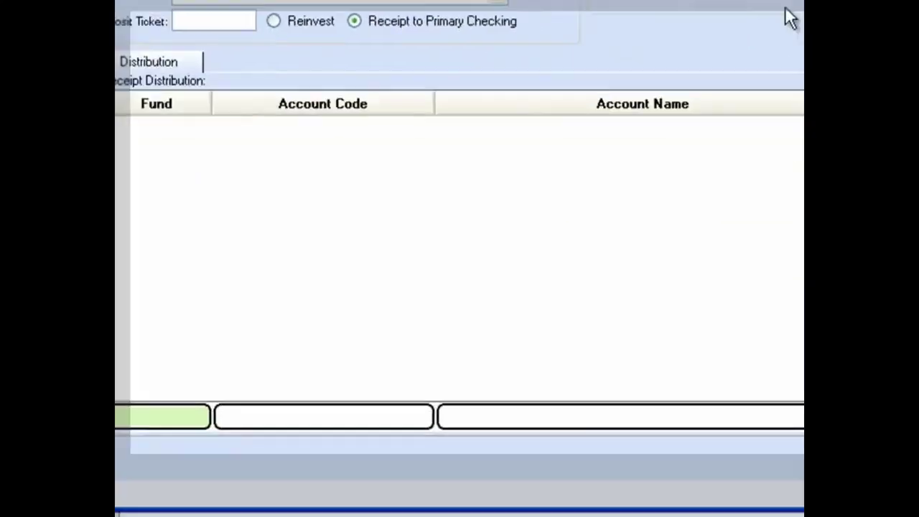
pyautogui.click(179, 29)
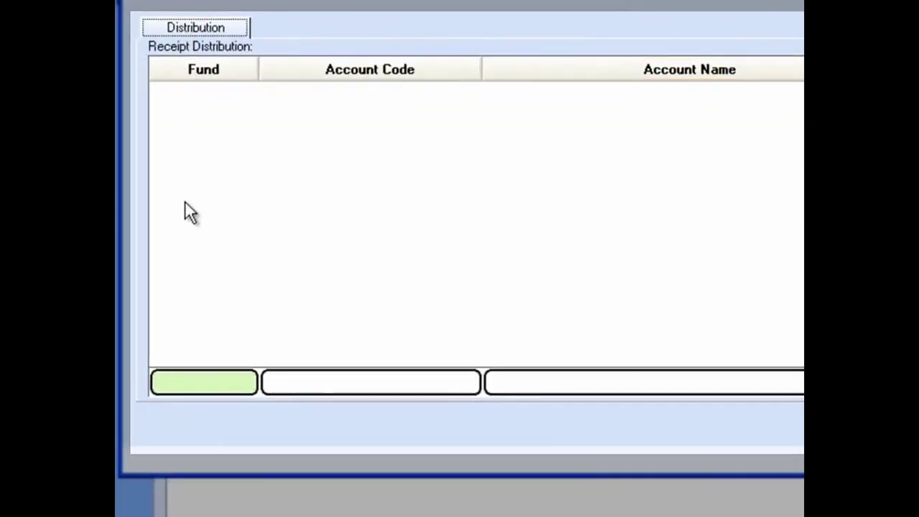
pyautogui.press('Tab')
pyautogui.press('Tab')
pyautogui.press('Tab')
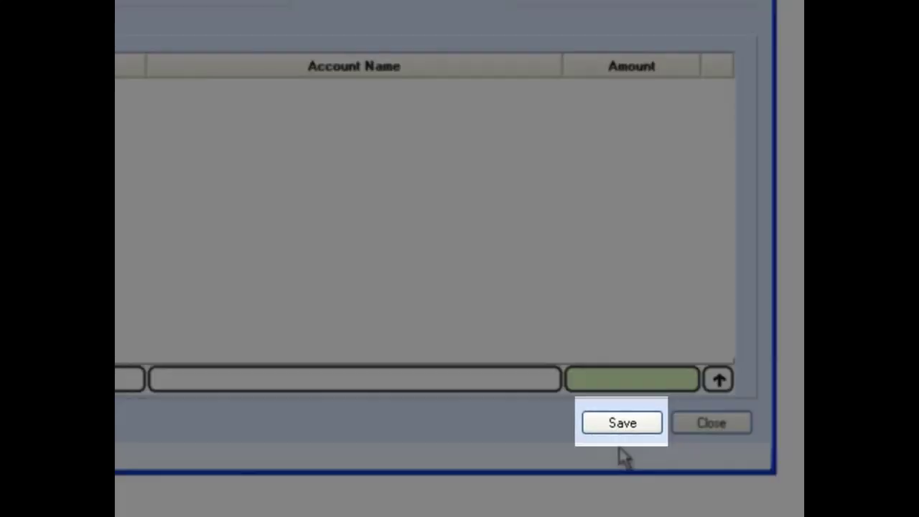
pyautogui.click(710, 430)
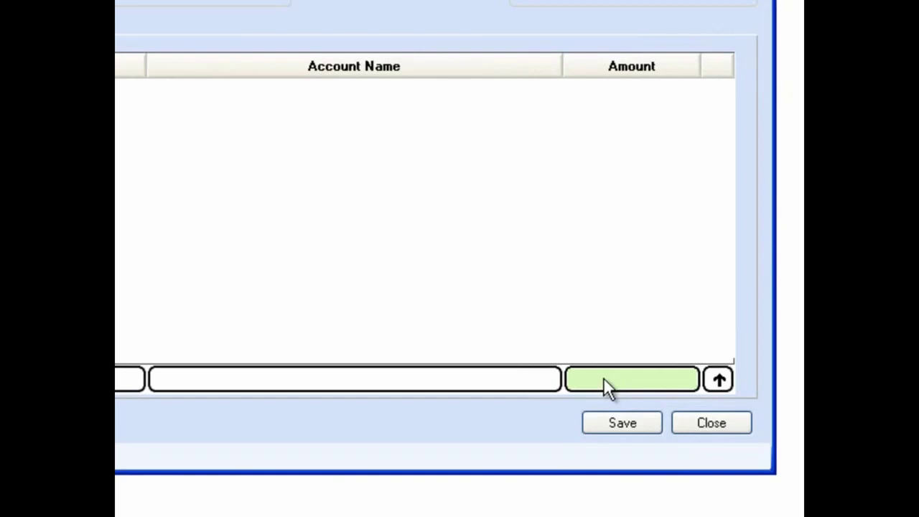
pyautogui.click(603, 379)
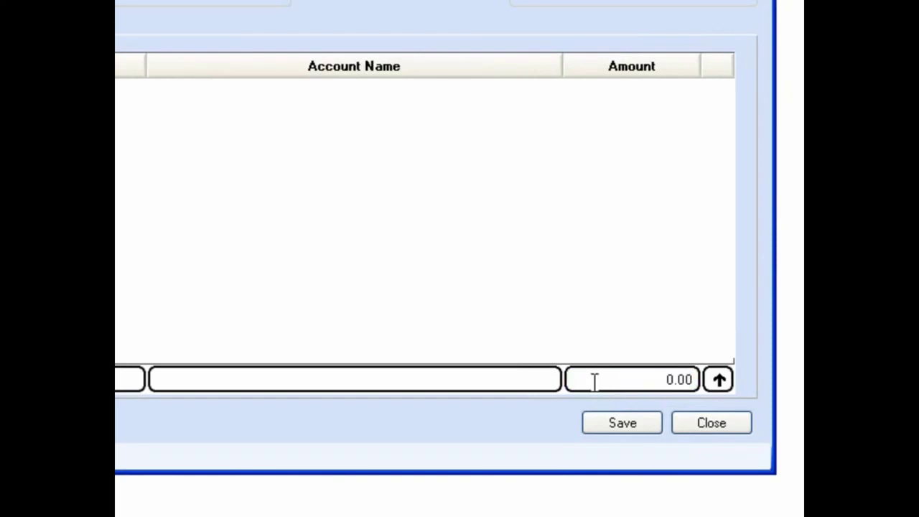
pyautogui.click(511, 382)
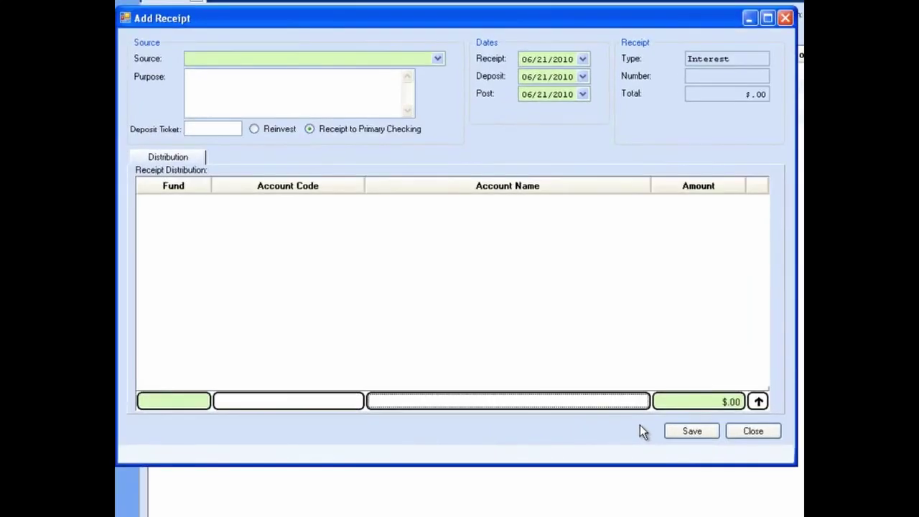
pyautogui.press('Return')
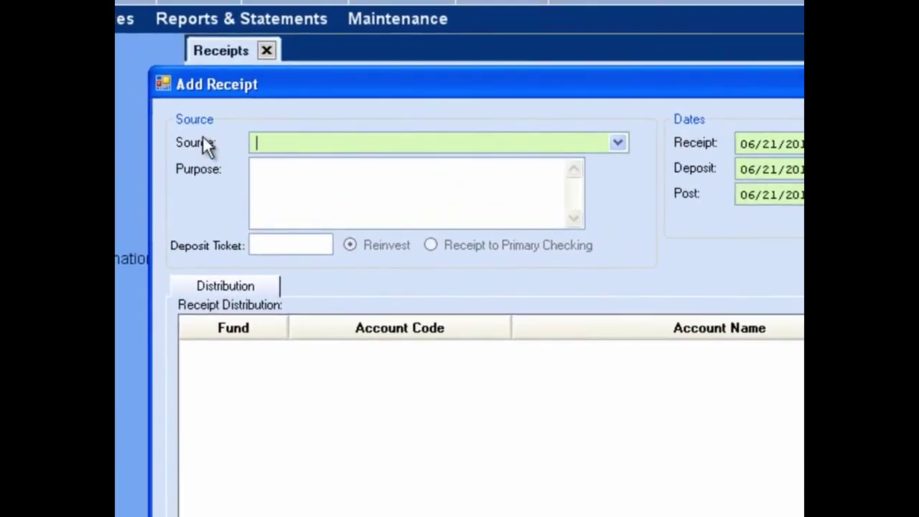
# - Filter the interest receipt's sources by "pri" and choose the PRIMARY checking account
pyautogui.click(619, 144)
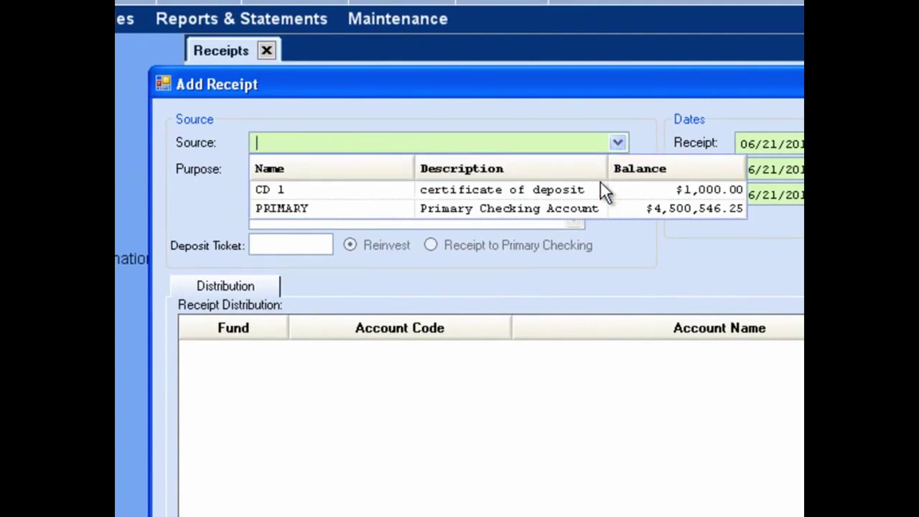
pyautogui.write('pri')
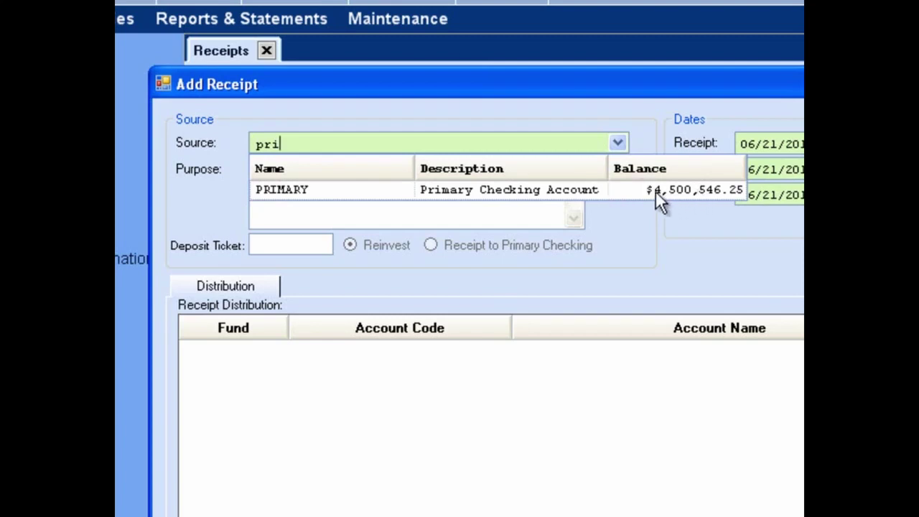
pyautogui.click(656, 191)
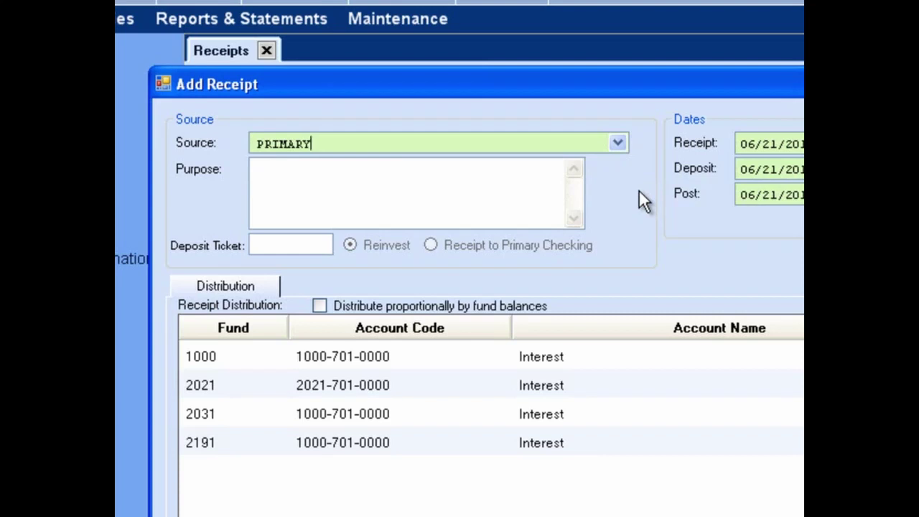
# - Enter the purpose "May 2010 Account Interest" and deposit ticket 1016 for the interest receipt
pyautogui.click(505, 173)
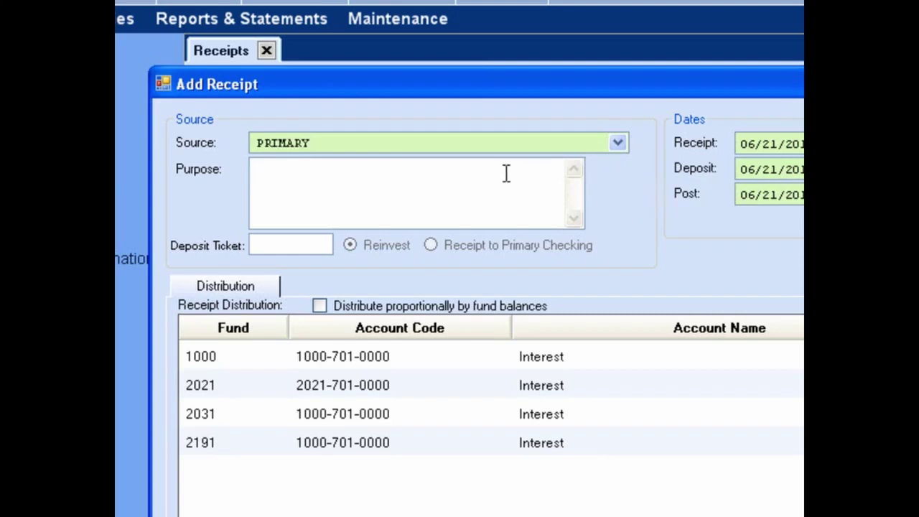
pyautogui.write('May 2010 Account Int')
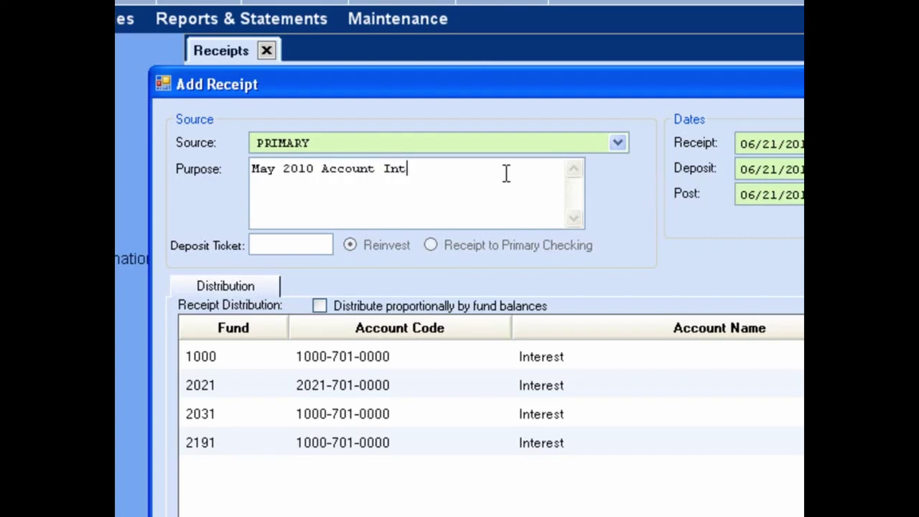
pyautogui.write('erest')
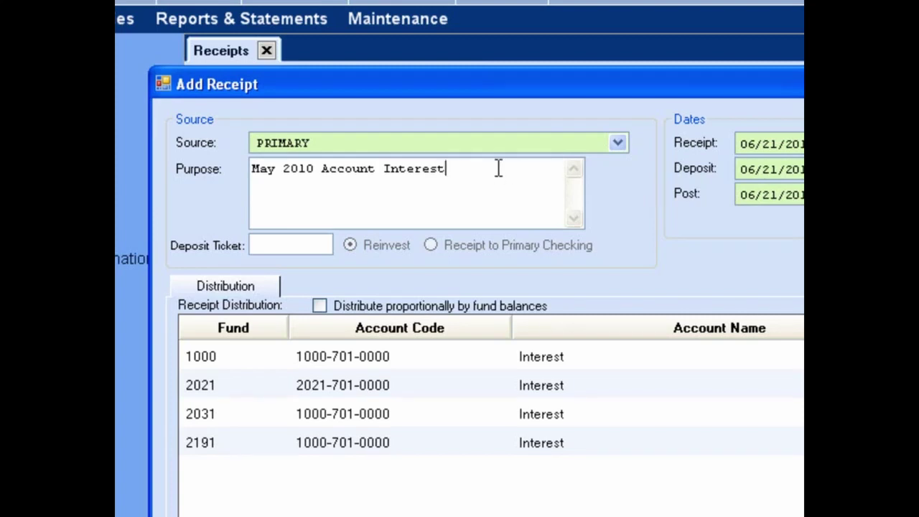
pyautogui.click(315, 242)
pyautogui.write('1016')
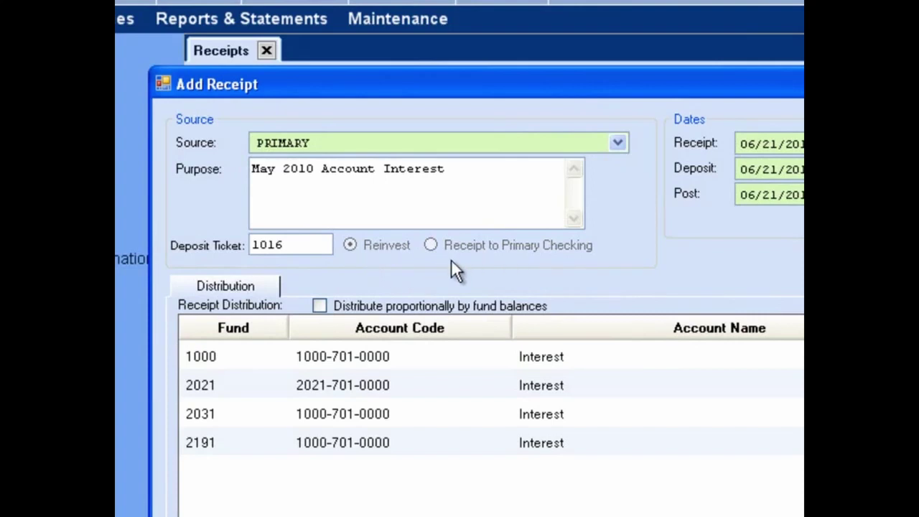
# - Try the source CD 1 with the Reinvest and Receipt to Primary Checking options, and set the source back to PRIMARY
pyautogui.click(617, 143)
pyautogui.press('Up')
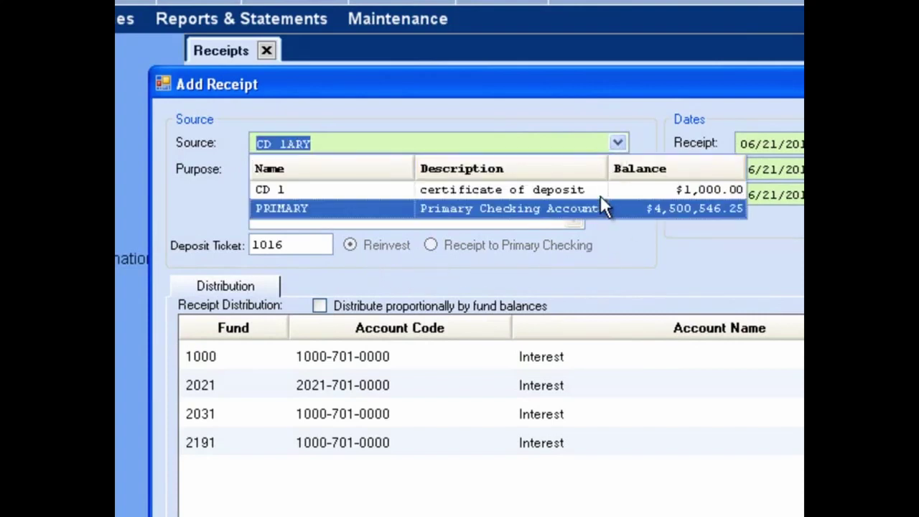
pyautogui.press('Return')
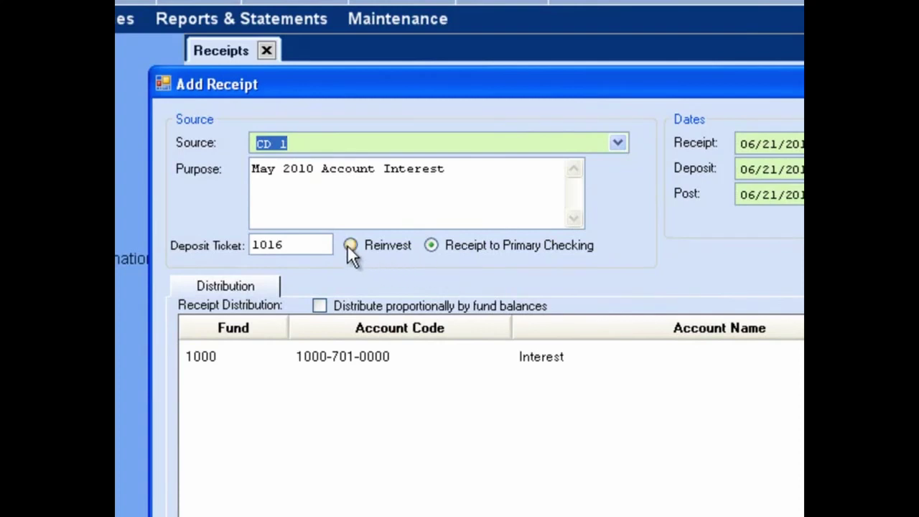
pyautogui.click(350, 245)
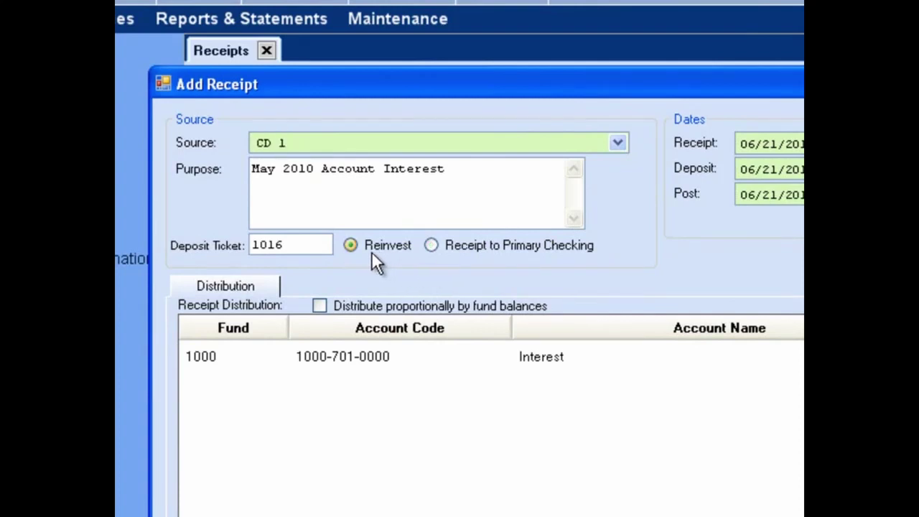
pyautogui.click(431, 245)
pyautogui.click(619, 143)
pyautogui.click(607, 207)
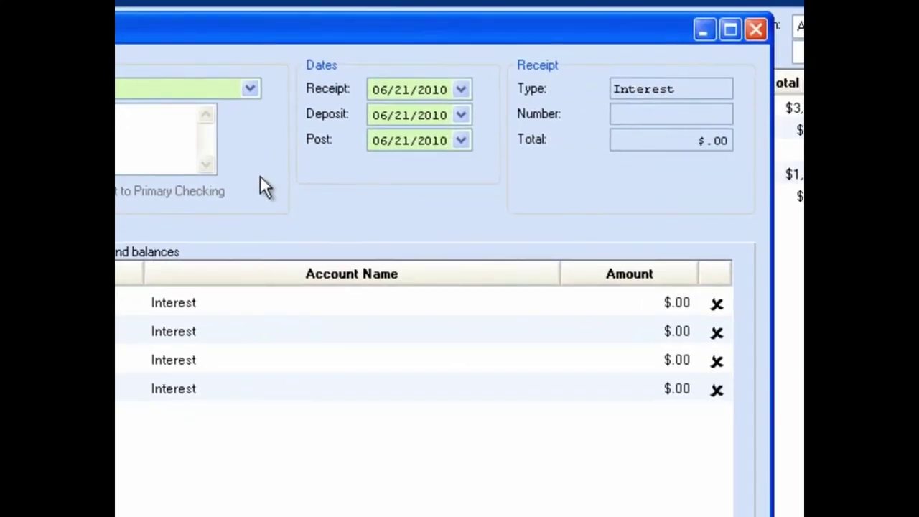
# - Set the interest receipt's receipt date to 05/03/2010 and its post date to 06/22/2010
pyautogui.click(462, 90)
pyautogui.click(302, 122)
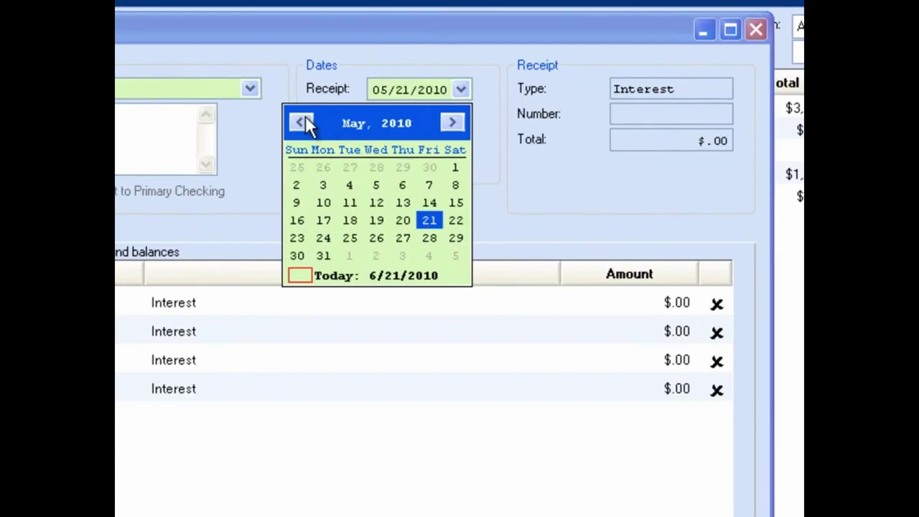
pyautogui.click(328, 185)
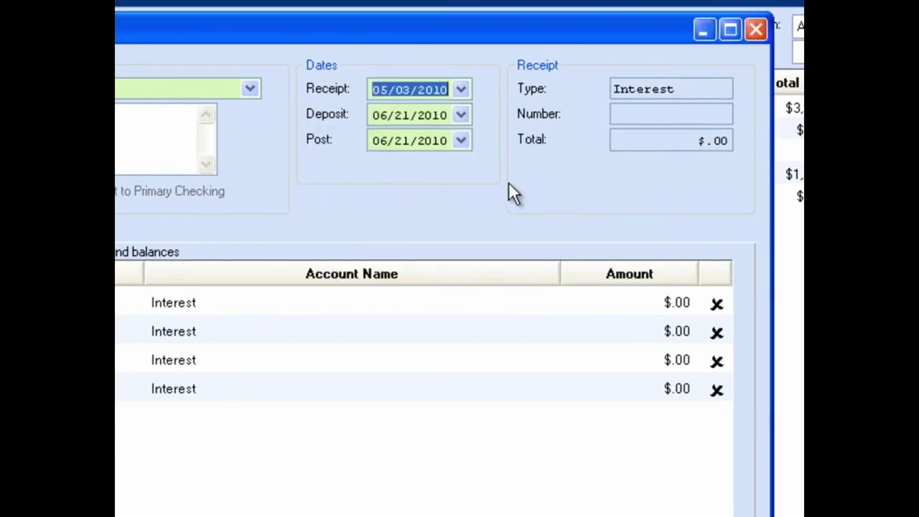
pyautogui.click(407, 140)
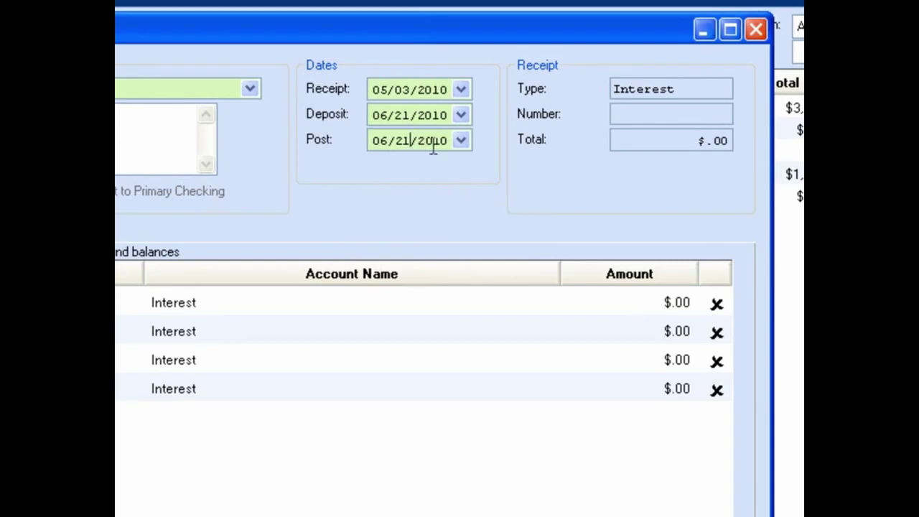
pyautogui.write('2')
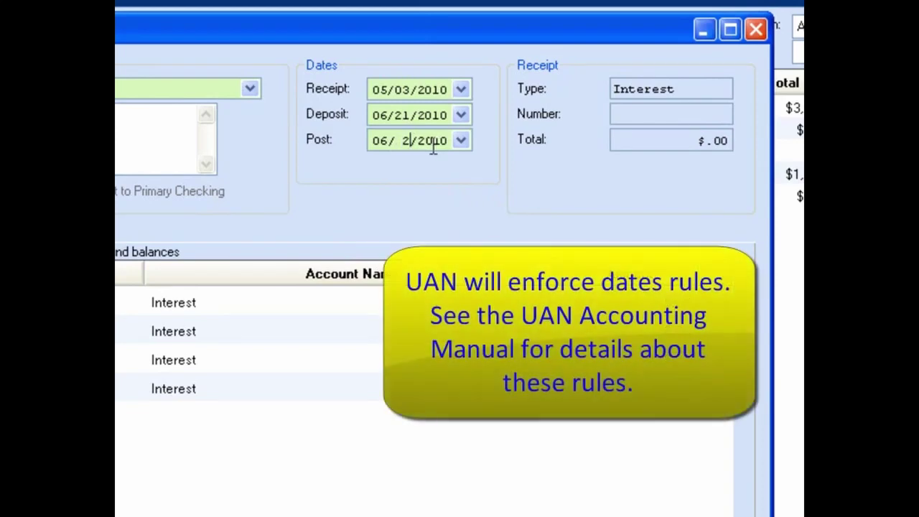
pyautogui.write('2')
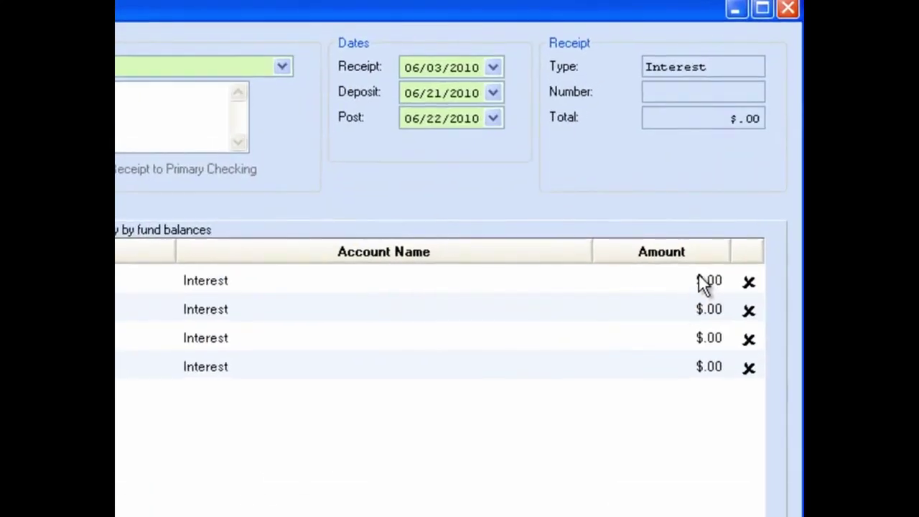
# - Enter interest amounts of 300 in the first distribution row and 100 in the second row
pyautogui.click(724, 200)
pyautogui.write('300')
pyautogui.press('Tab')
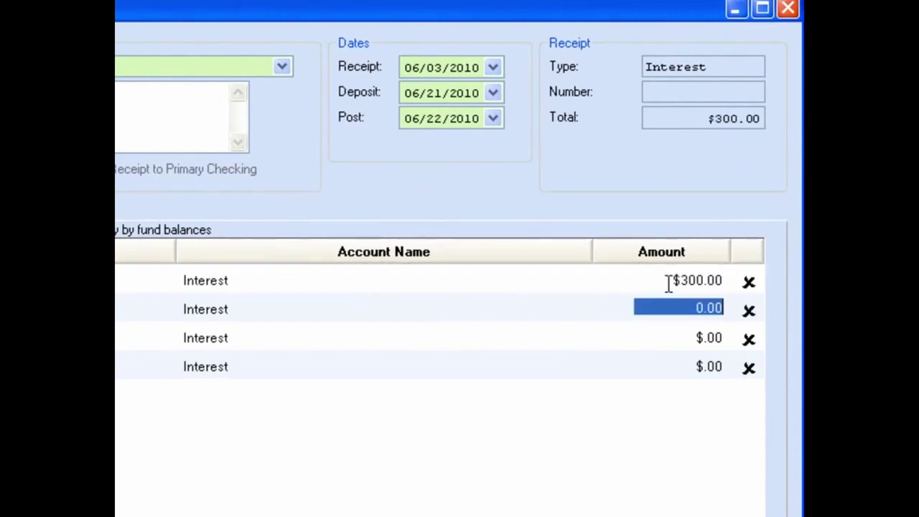
pyautogui.write('100')
pyautogui.press('Tab')
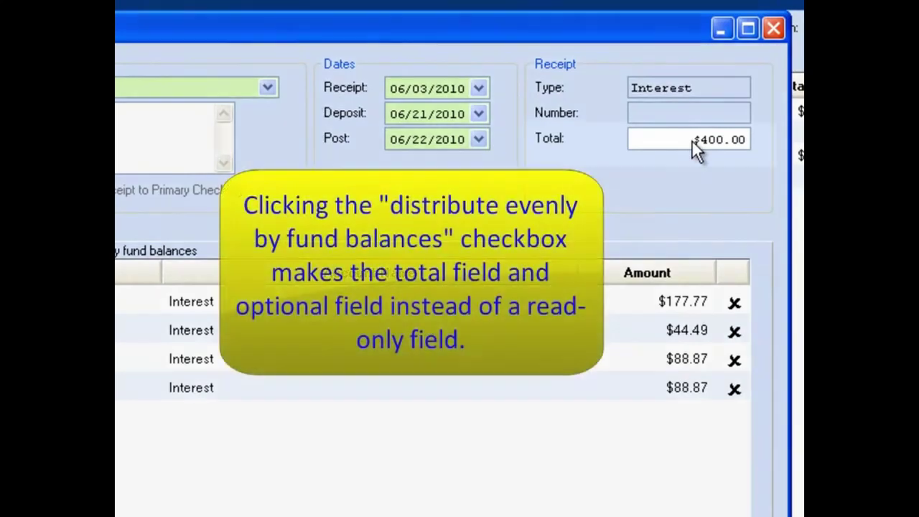
# - Set the receipt total to 1000 for proportional distribution by fund balances
pyautogui.click(692, 142)
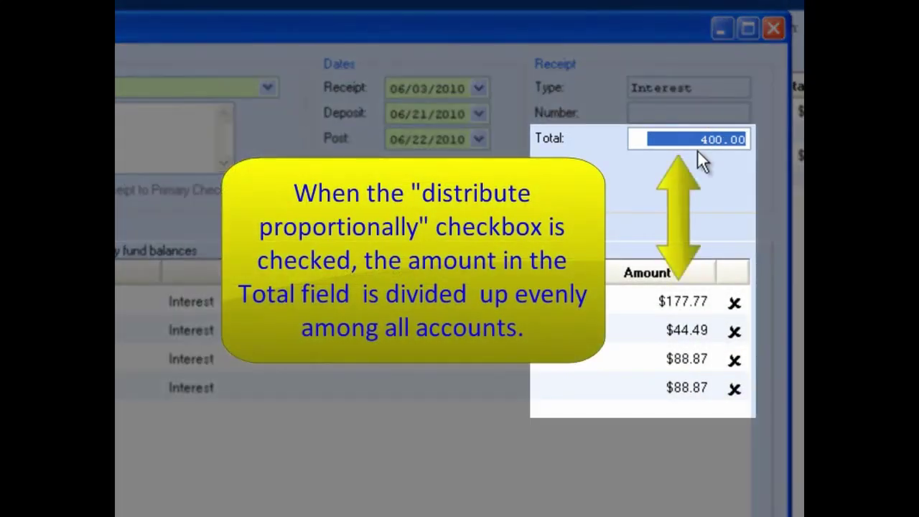
pyautogui.write('1000')
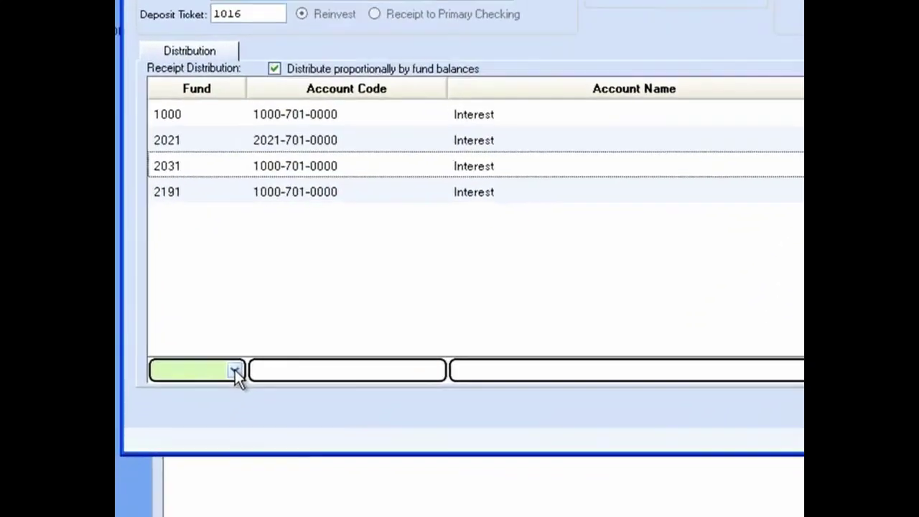
# - Filter the interest funds by number, choose fund 2021, and add it as an extra distribution row
pyautogui.click(196, 405)
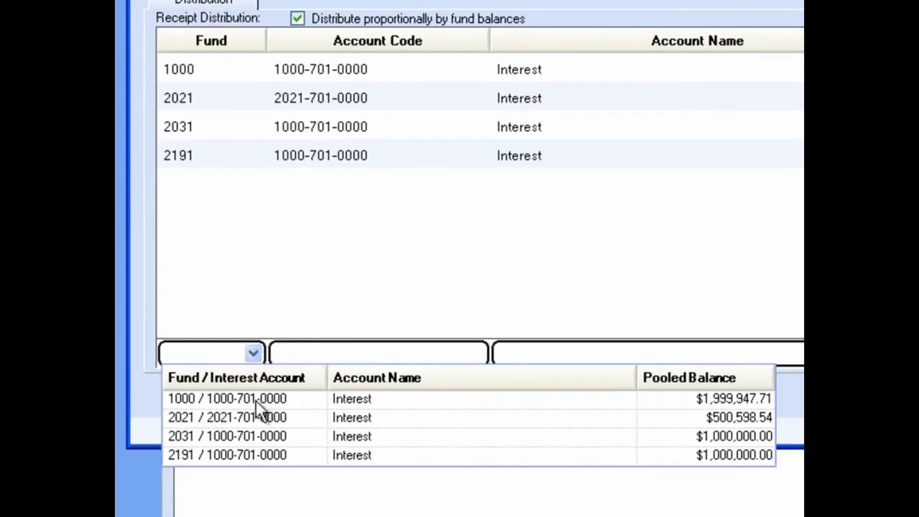
pyautogui.write('20')
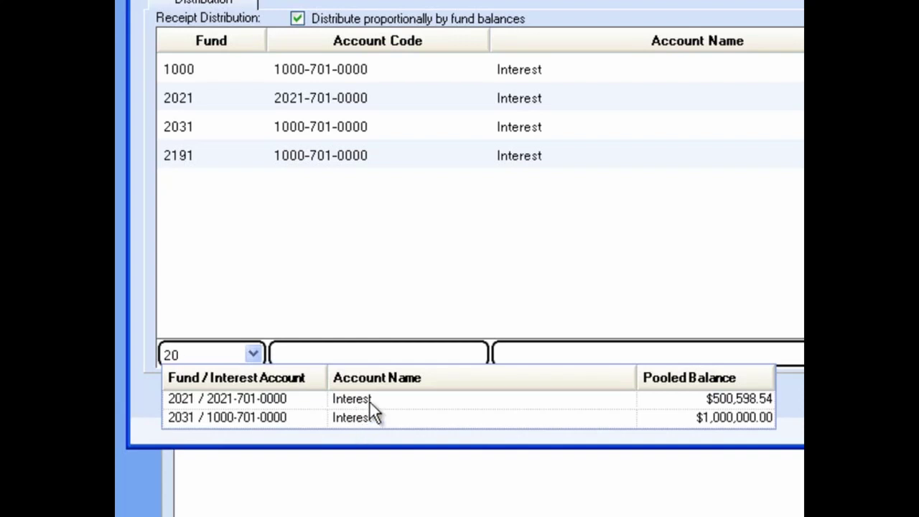
pyautogui.write('21')
pyautogui.press('Tab')
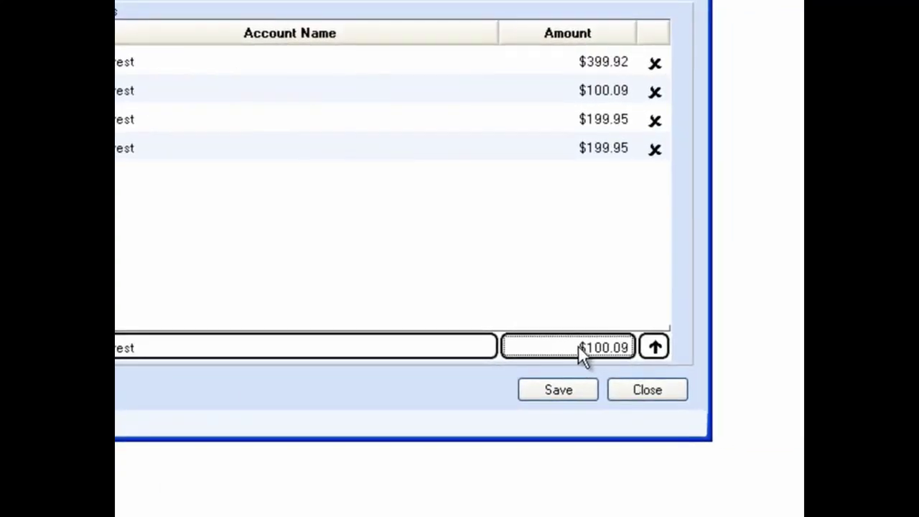
pyautogui.click(656, 347)
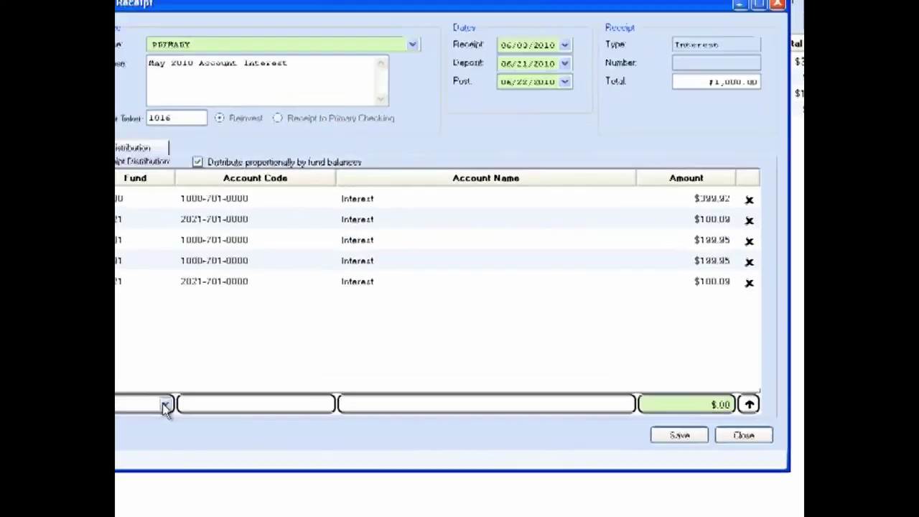
# - Delete the extra fund 2021 row from the end of the receipt distribution
pyautogui.click(201, 410)
pyautogui.click(203, 410)
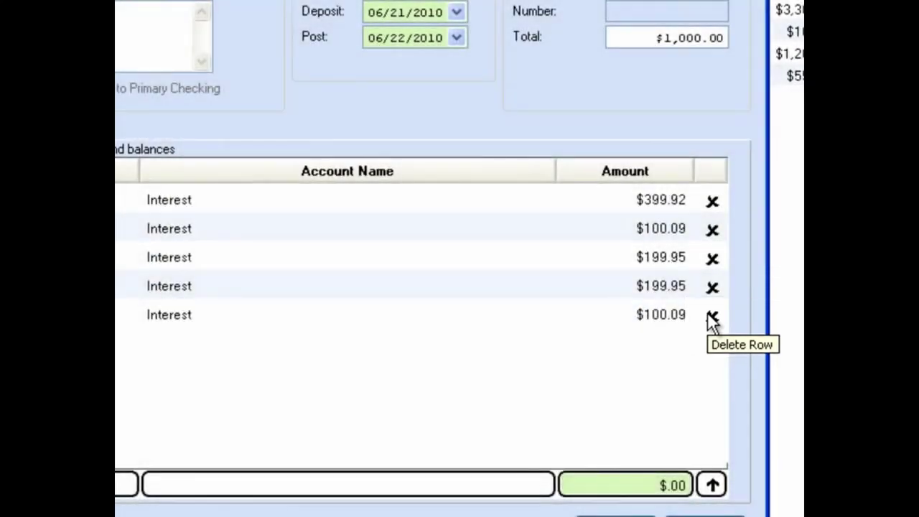
pyautogui.click(711, 317)
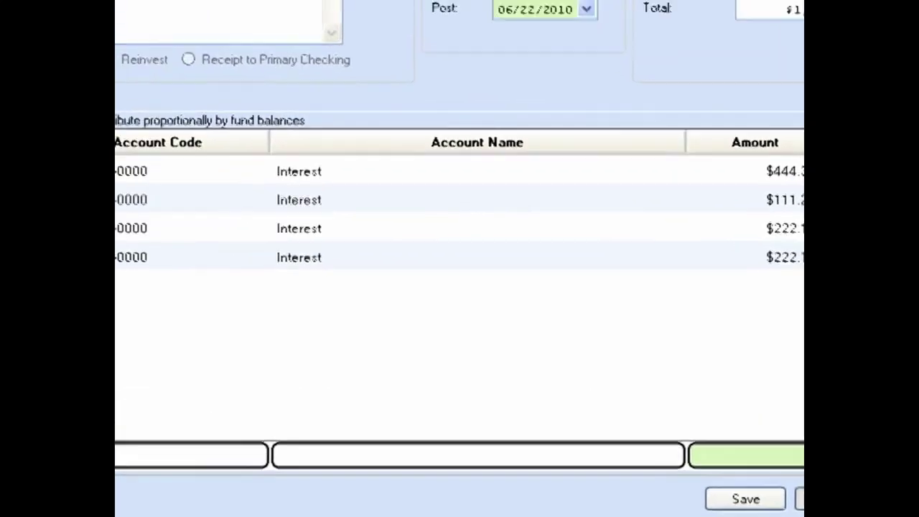
# - Cancel closing the unsaved interest receipt, and save it before closing the Add Receipt form
pyautogui.click(721, 452)
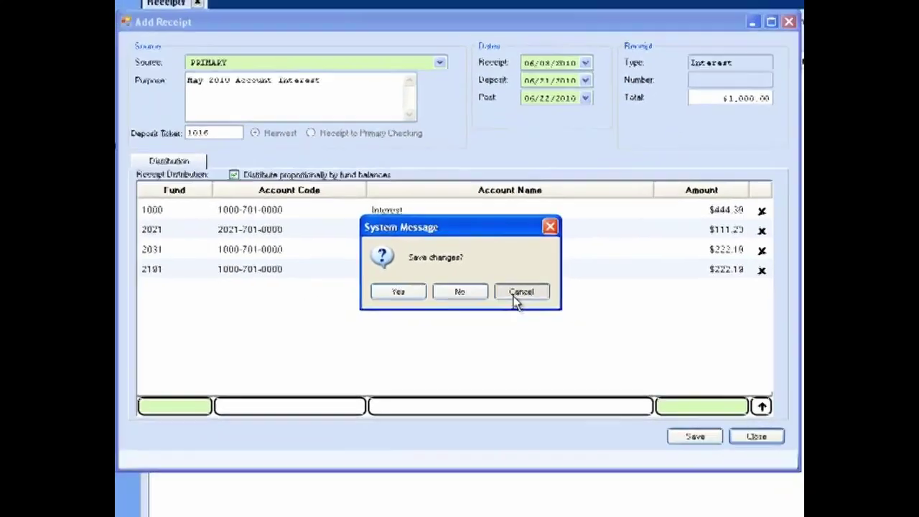
pyautogui.click(535, 306)
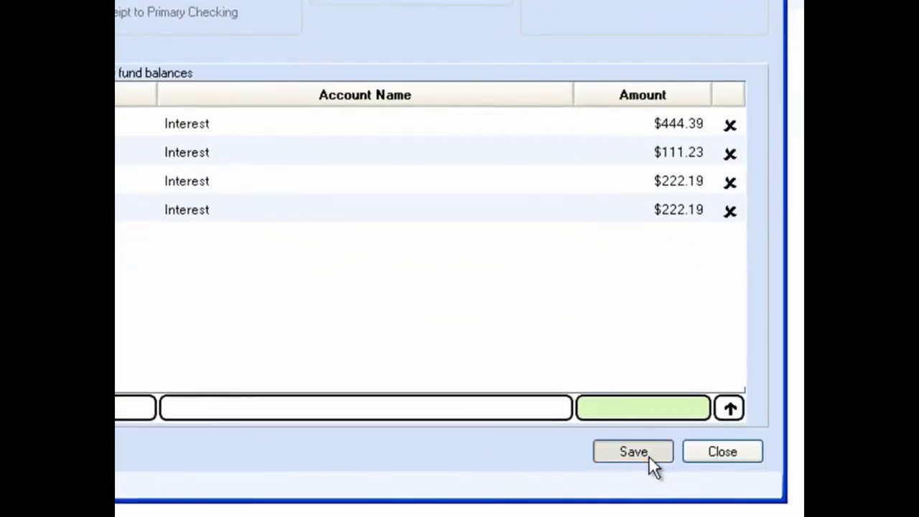
pyautogui.click(650, 457)
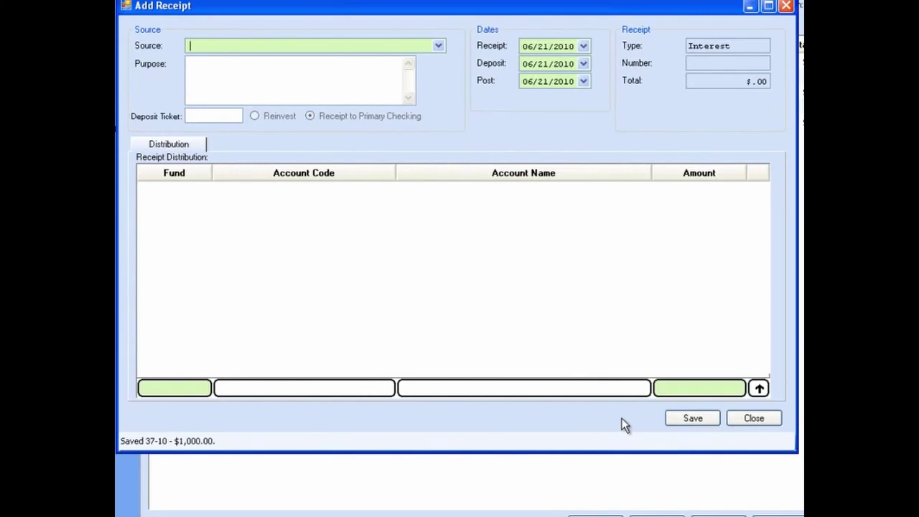
pyautogui.click(754, 419)
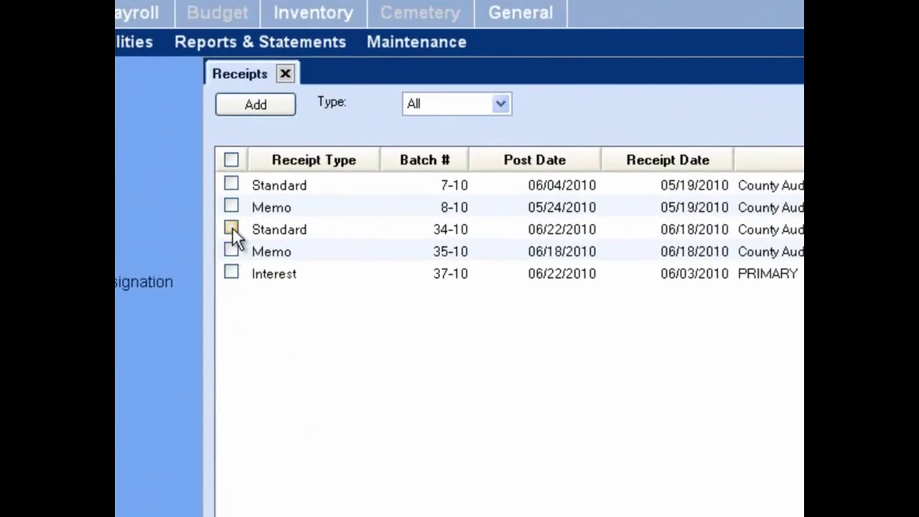
# - Select the standard 34-10, memo 35-10 and interest 37-10 receipts and open them for editing
pyautogui.click(231, 228)
pyautogui.click(233, 249)
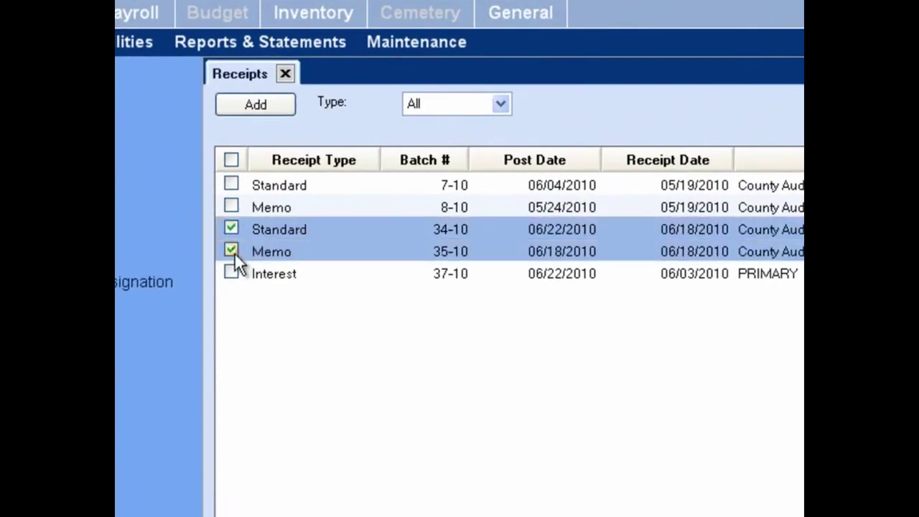
pyautogui.click(235, 270)
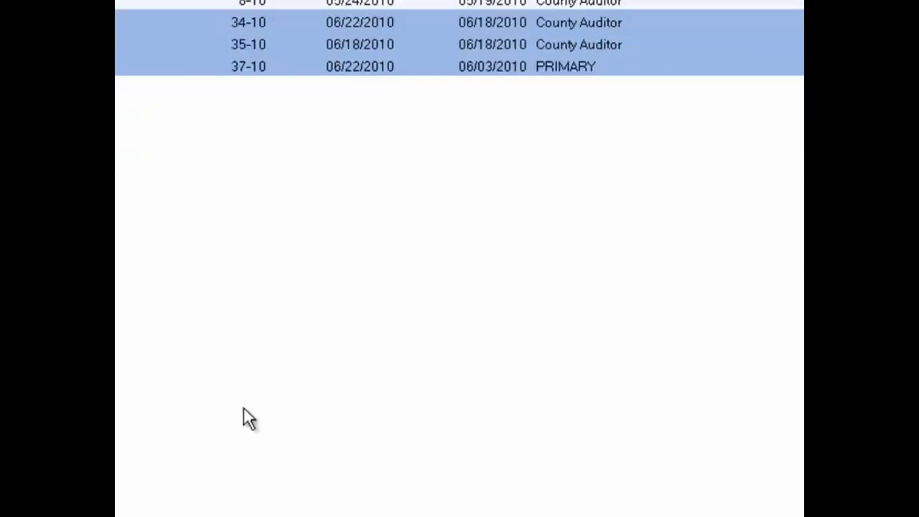
pyautogui.click(474, 442)
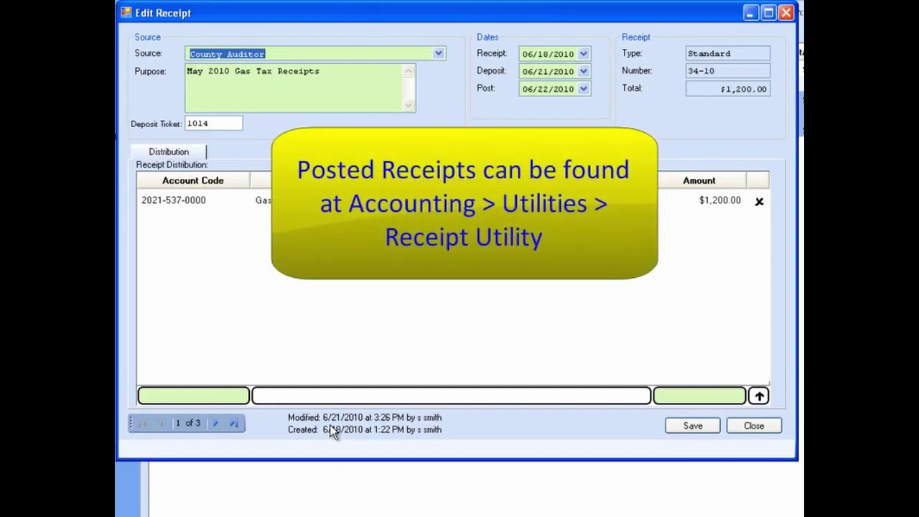
# - Go to memo receipt 35-10 and set its Gasoline Tax distribution amount to 850
pyautogui.click(219, 422)
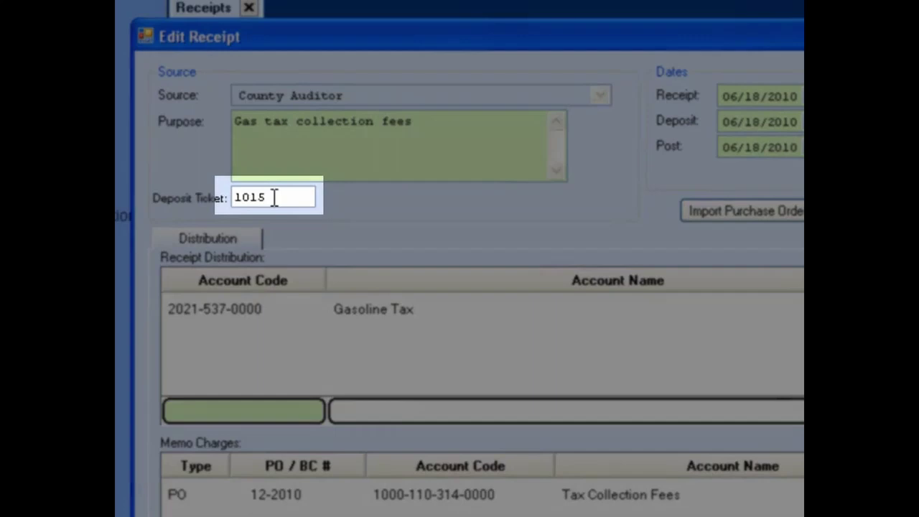
pyautogui.doubleClick(273, 199)
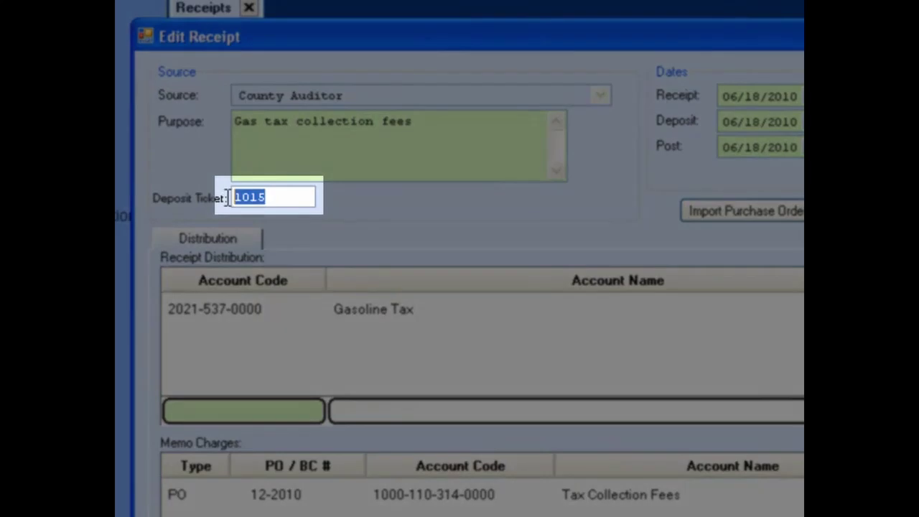
pyautogui.click(289, 199)
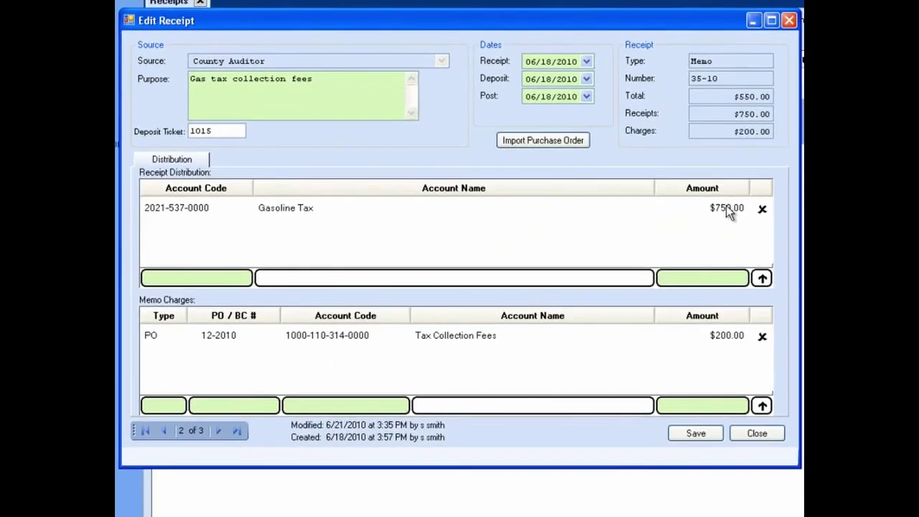
pyautogui.click(728, 209)
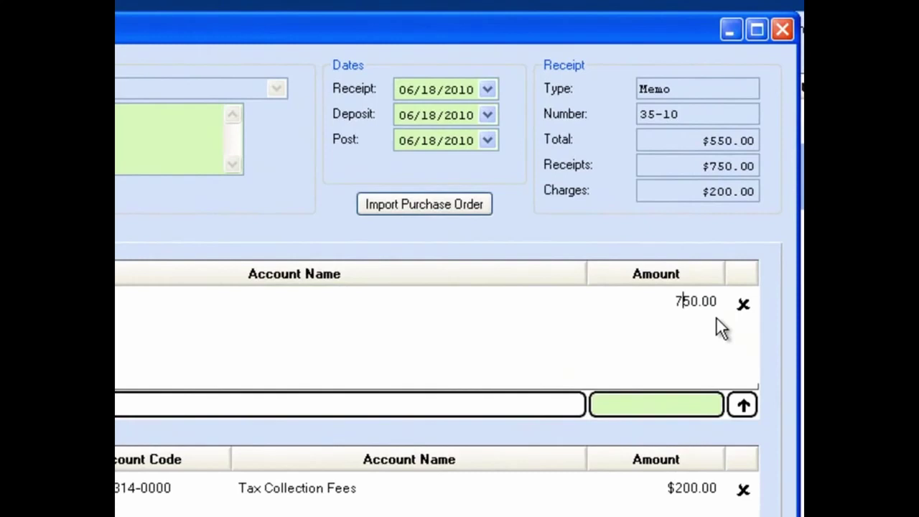
pyautogui.press('BackSpace')
pyautogui.write('8')
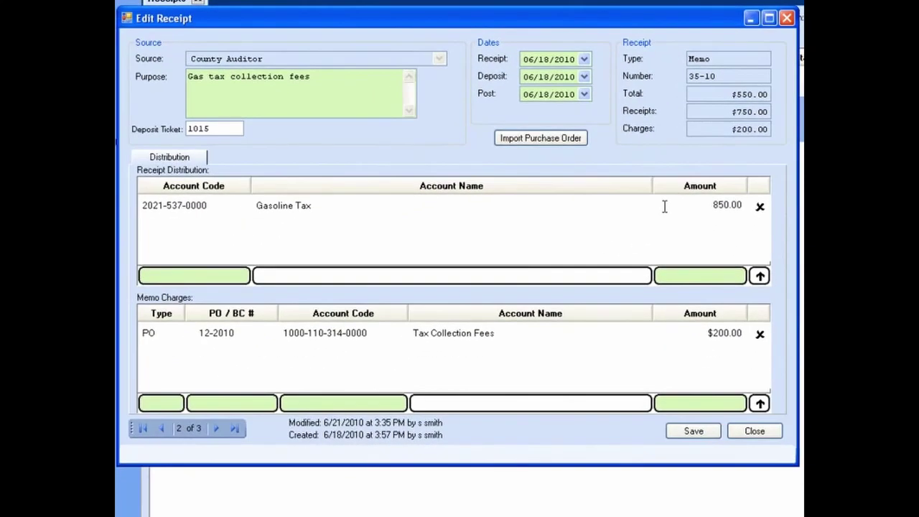
pyautogui.click(531, 205)
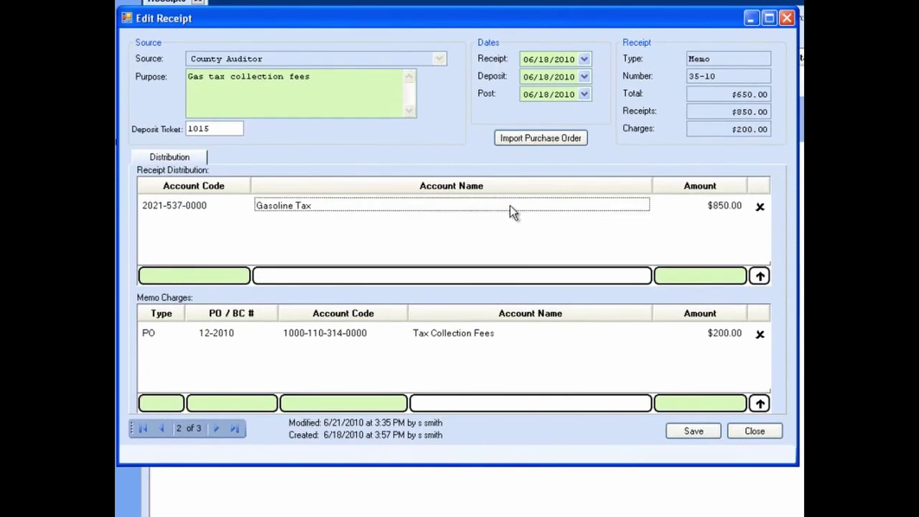
pyautogui.click(242, 277)
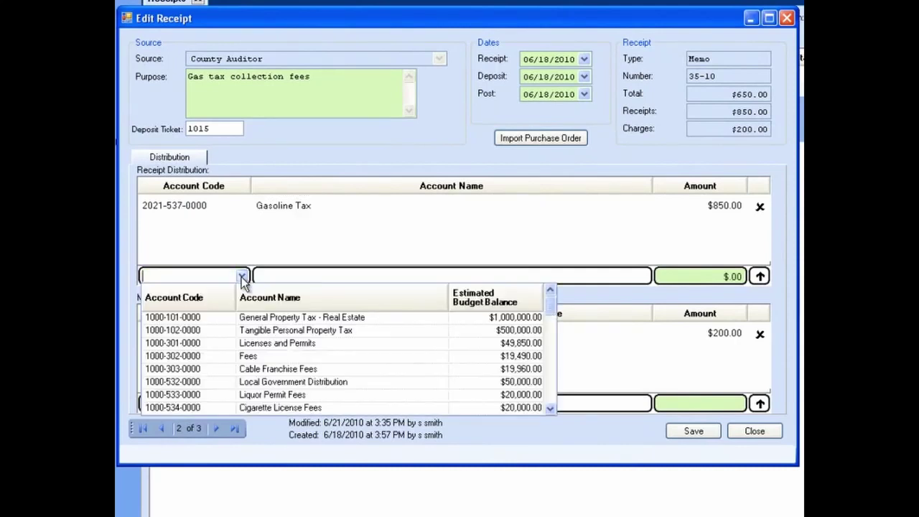
pyautogui.click(291, 358)
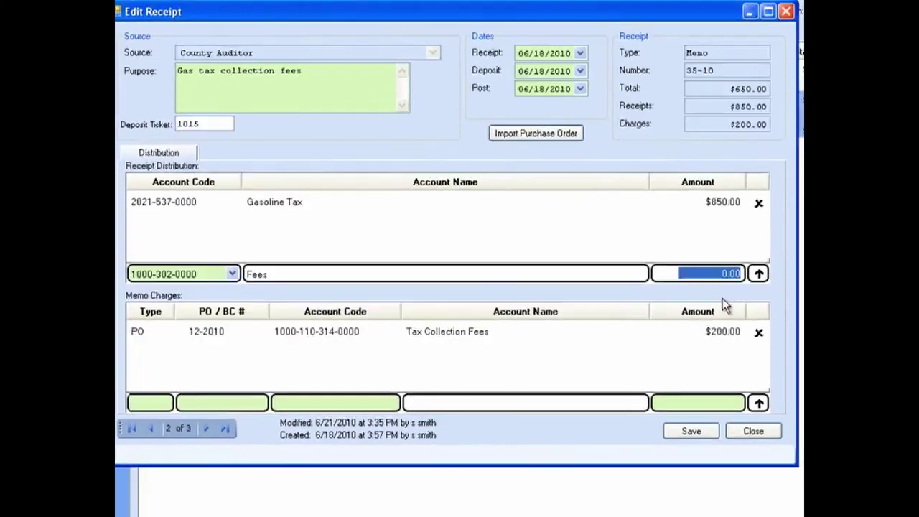
pyautogui.write('50.')
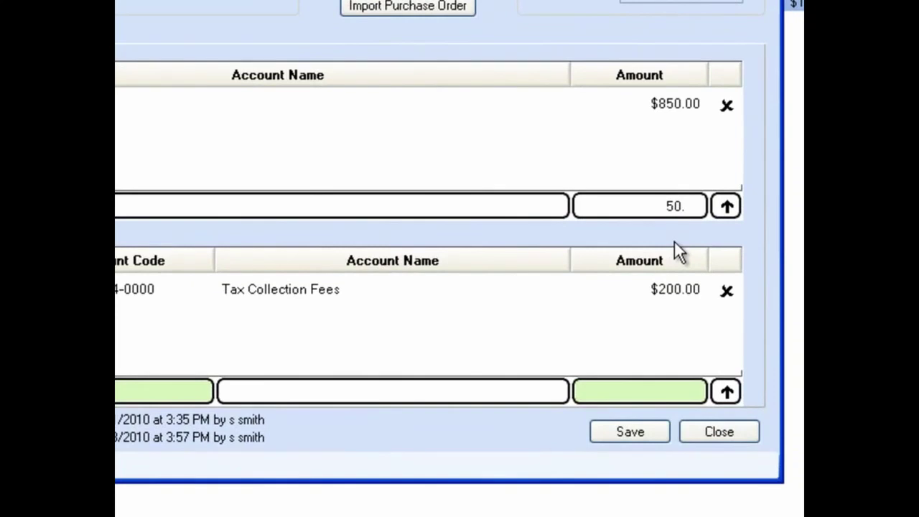
pyautogui.click(727, 207)
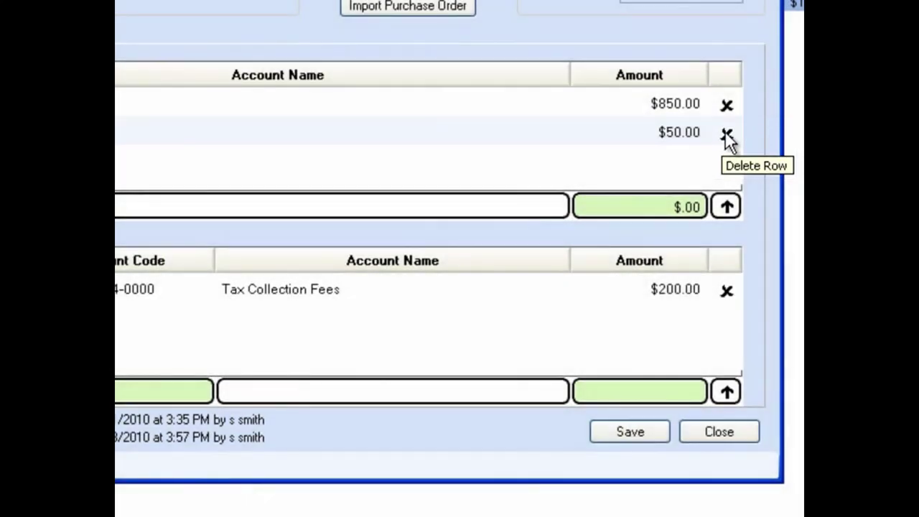
pyautogui.click(727, 136)
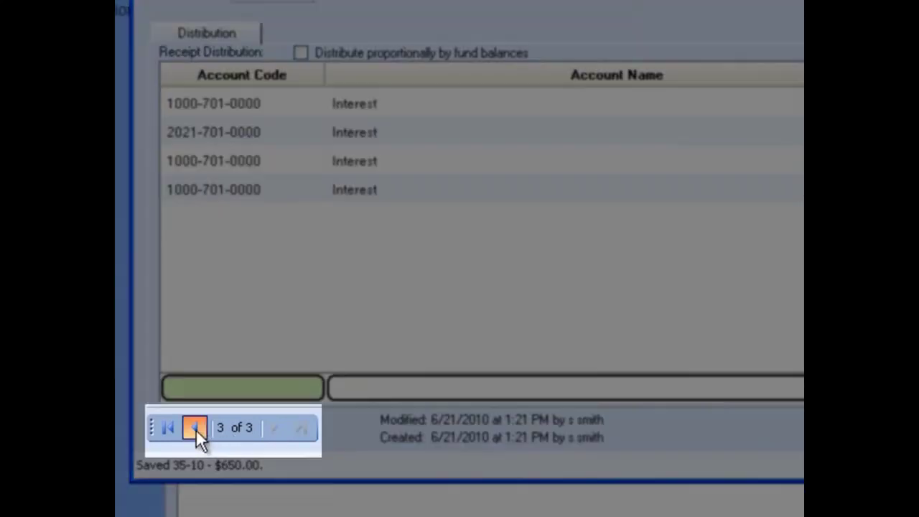
# - Go back to memo receipt 35-10 and forward again to the interest receipt
pyautogui.click(196, 430)
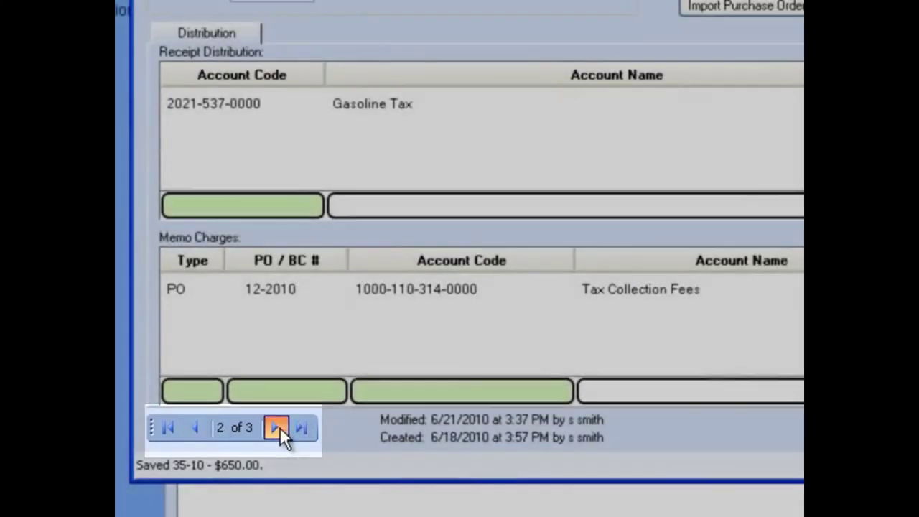
pyautogui.click(278, 428)
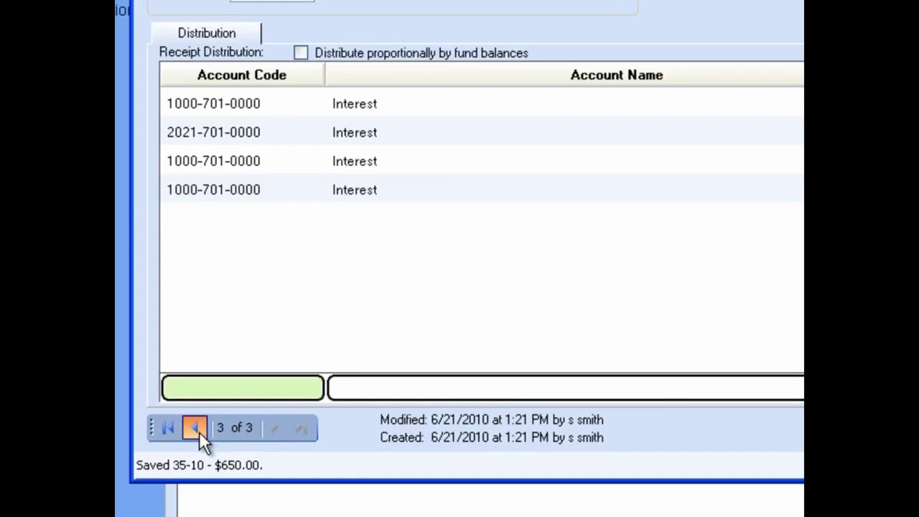
# - Go back to memo receipt 35-10, set its Gasoline Tax distribution amount to 800, save it and close the receipt editor
pyautogui.click(198, 430)
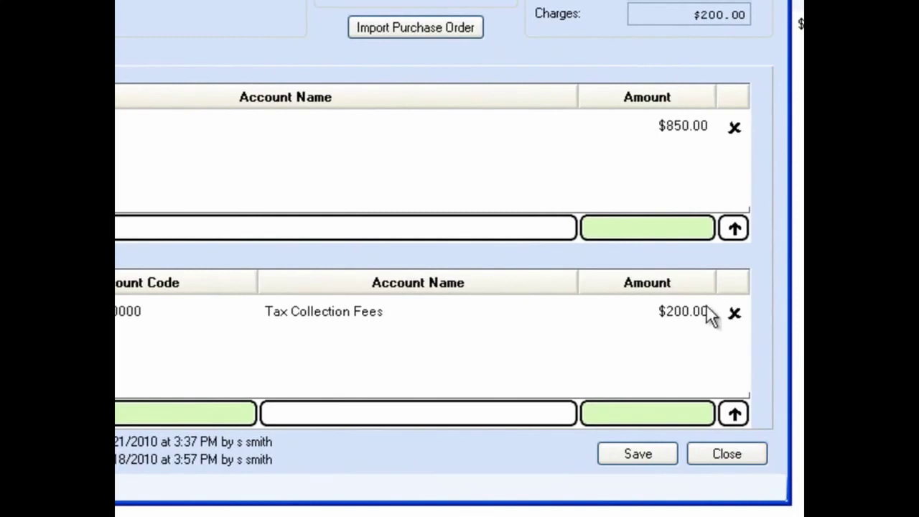
pyautogui.click(679, 129)
pyautogui.click(675, 124)
pyautogui.click(733, 459)
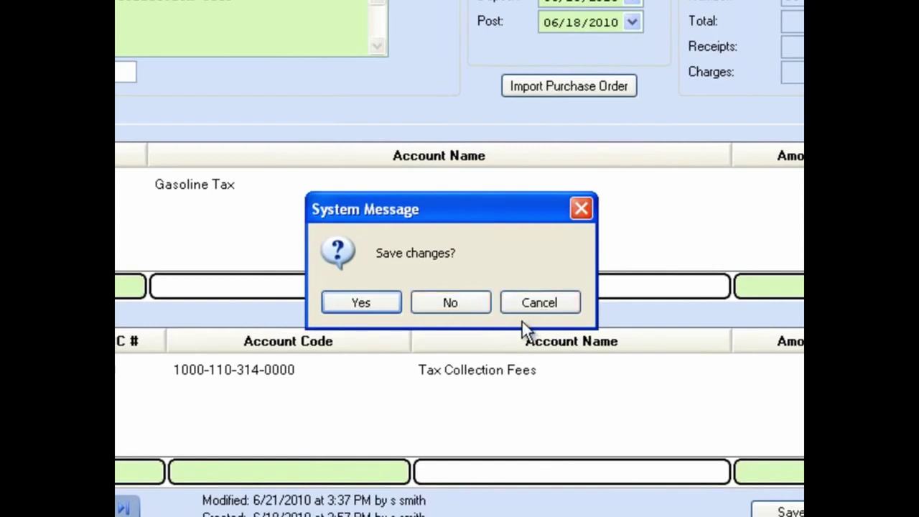
pyautogui.click(542, 304)
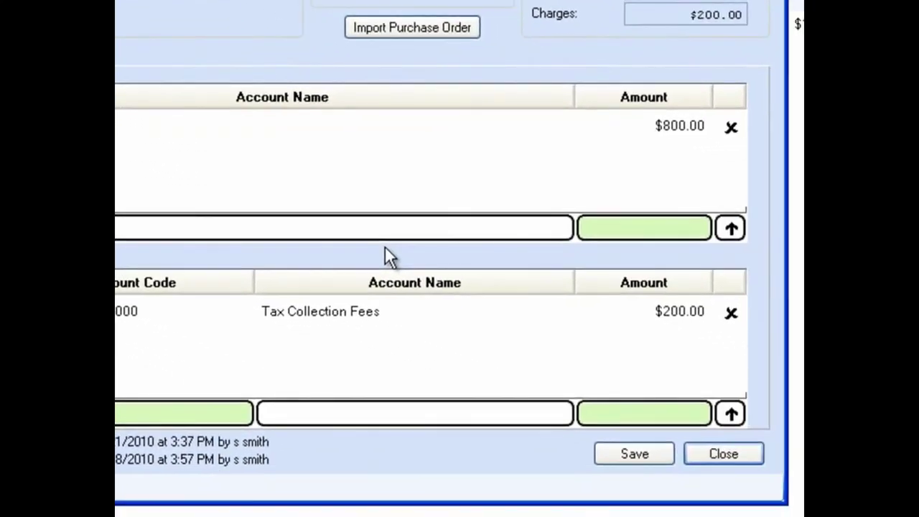
pyautogui.click(630, 456)
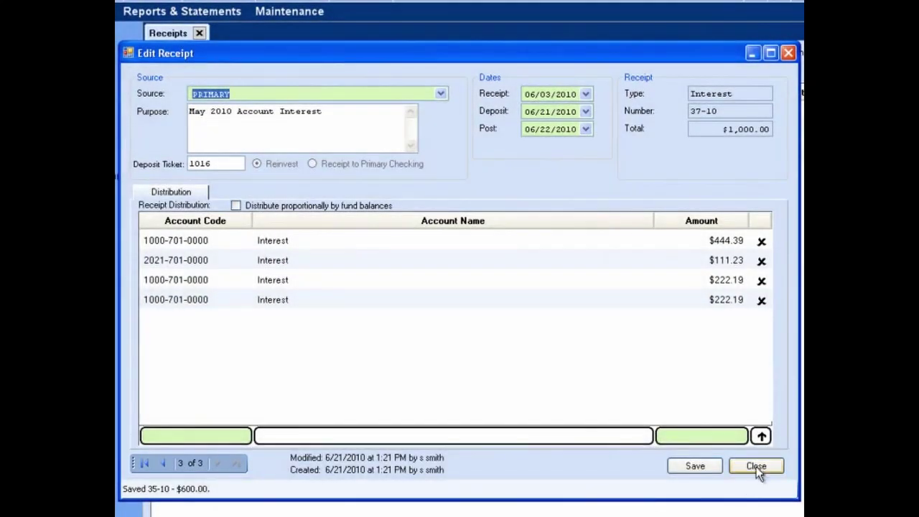
pyautogui.click(756, 466)
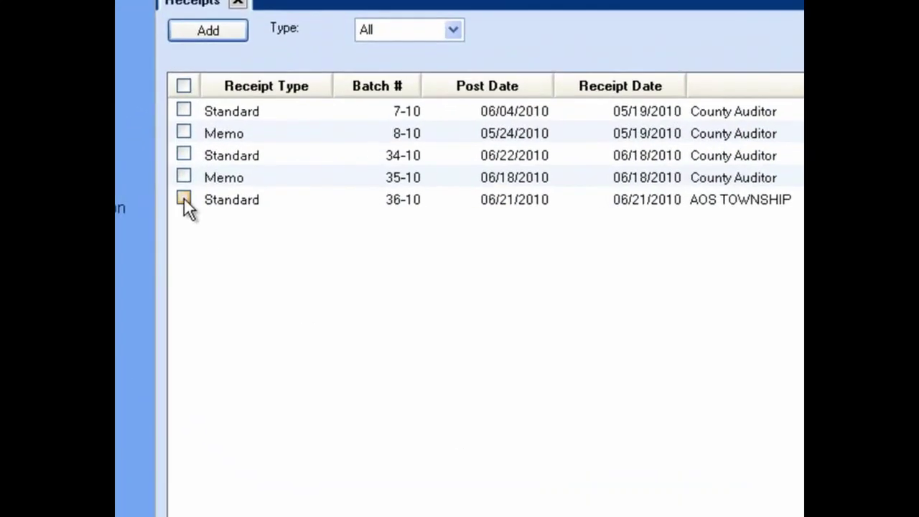
# - Delete the standard receipt 36-10 from AOS TOWNSHIP
pyautogui.click(183, 199)
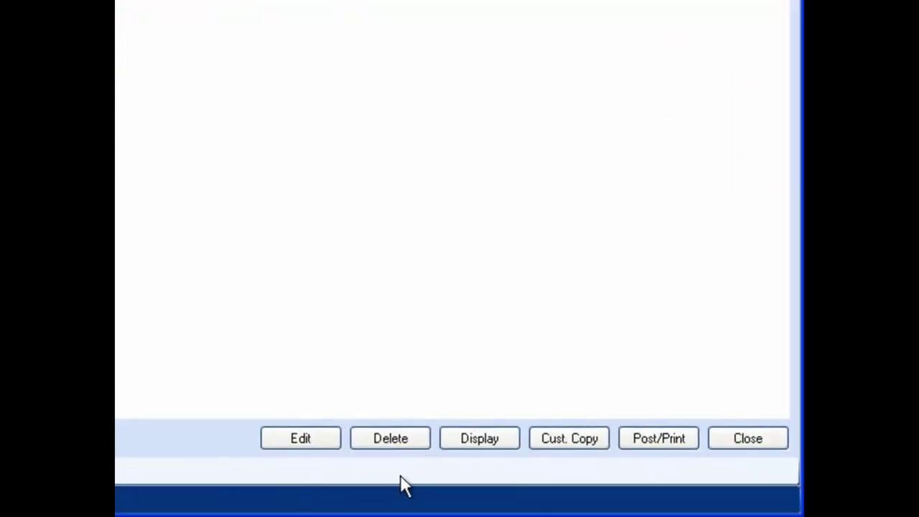
pyautogui.click(392, 439)
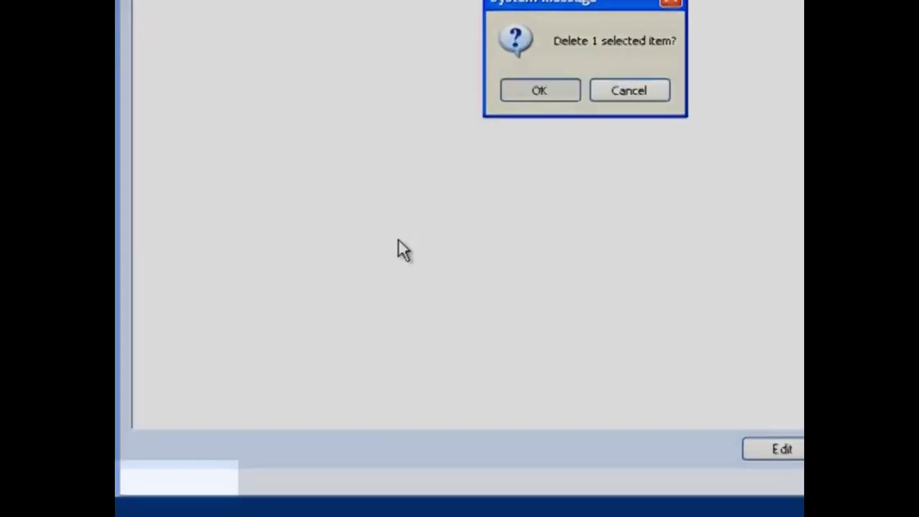
pyautogui.press('Return')
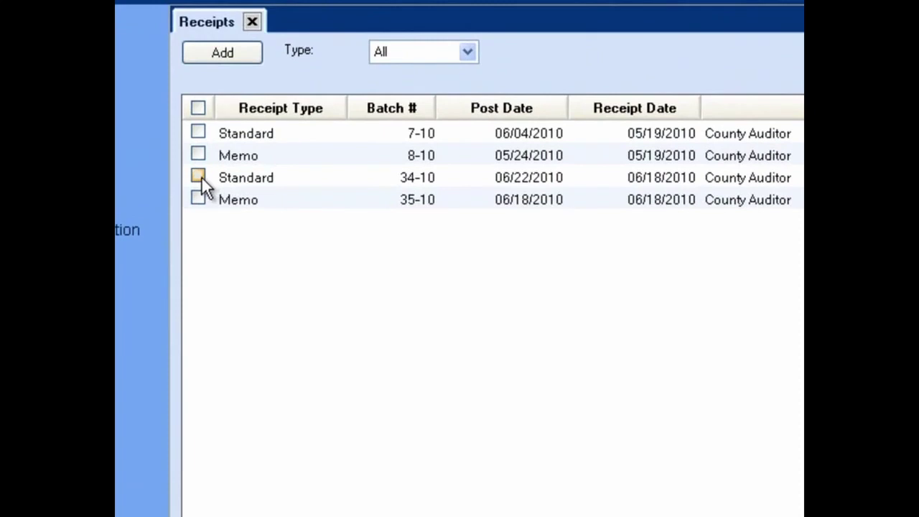
# - Display standard receipt 34-10 and memo receipt 35-10, look through both, and close the display
pyautogui.click(199, 176)
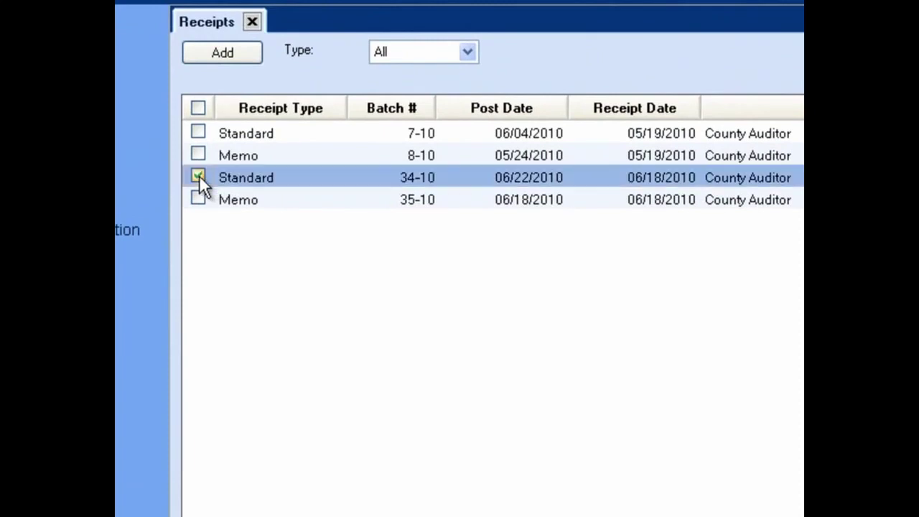
pyautogui.click(198, 199)
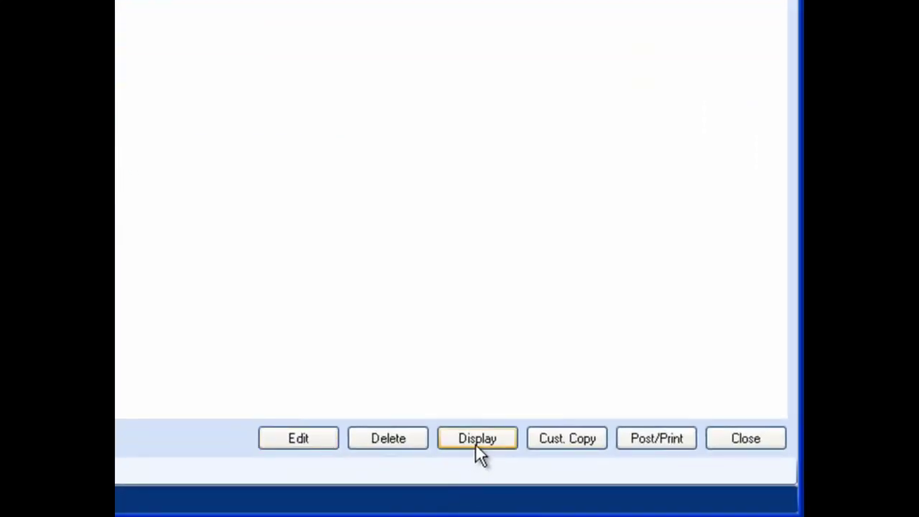
pyautogui.click(477, 441)
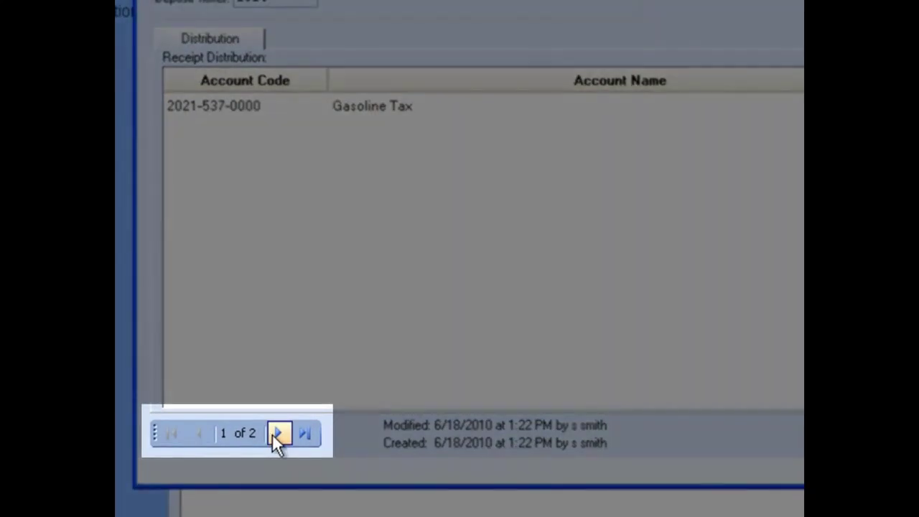
pyautogui.click(280, 435)
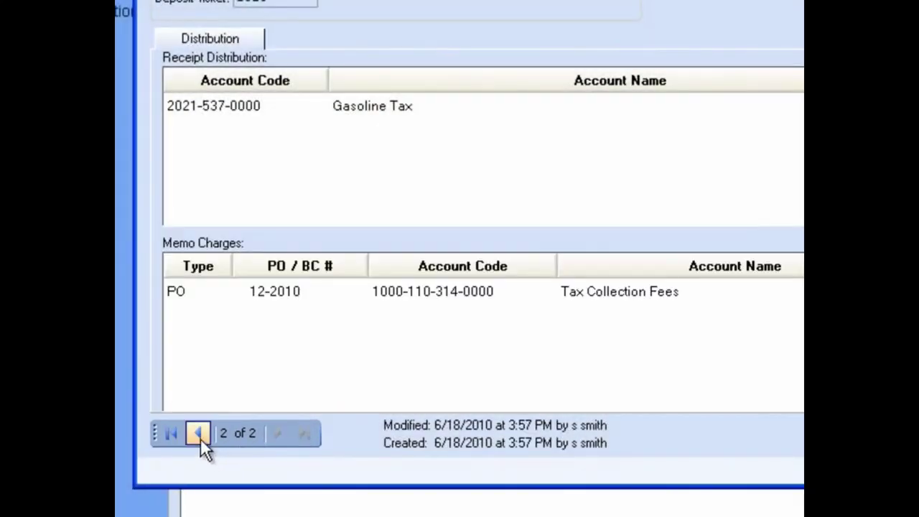
pyautogui.click(199, 436)
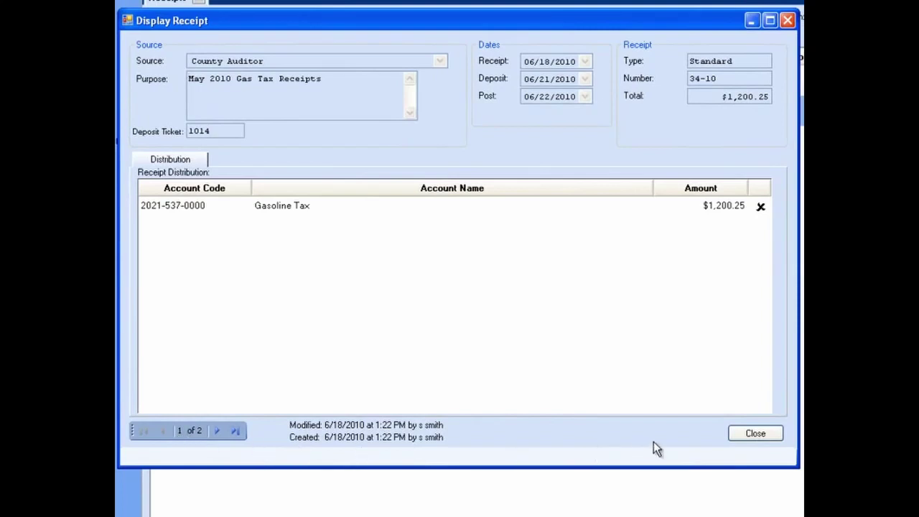
pyautogui.click(747, 435)
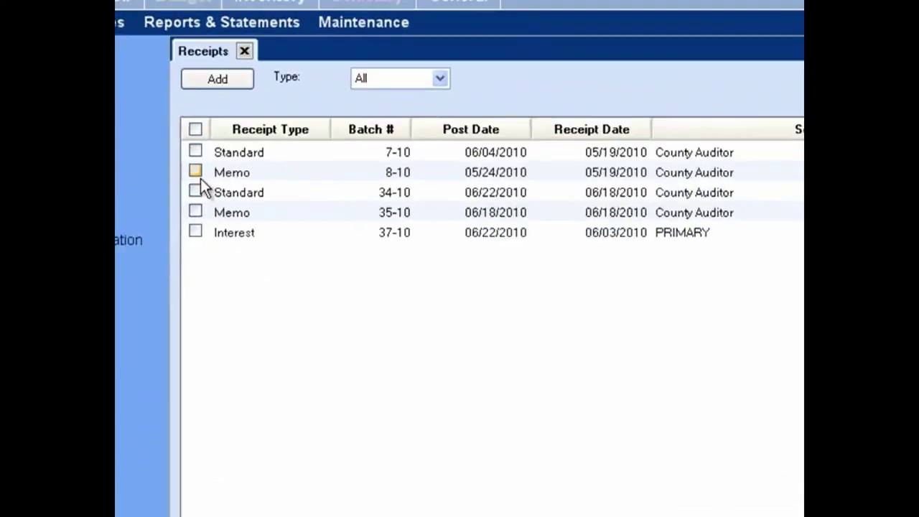
# - Print a customer copy of memo receipt 8-10 on the Dell Laser Printer 1720dn XL
pyautogui.click(184, 174)
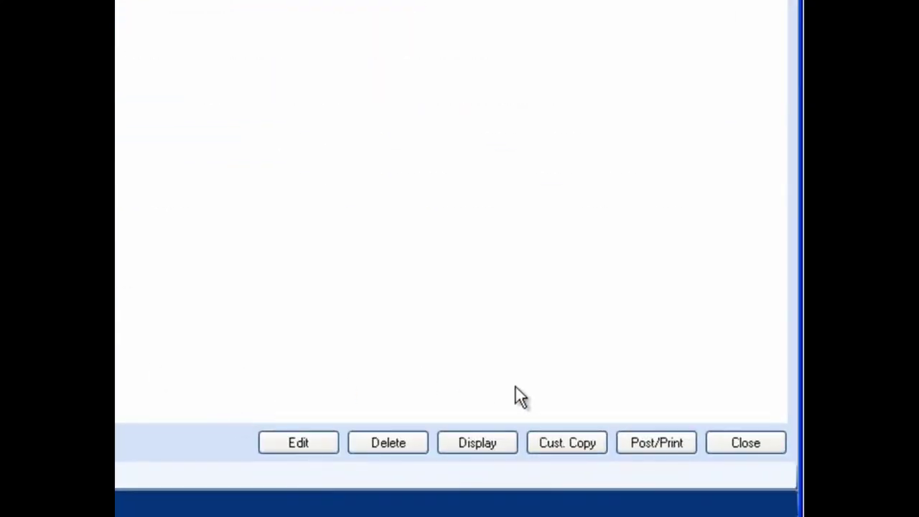
pyautogui.click(570, 445)
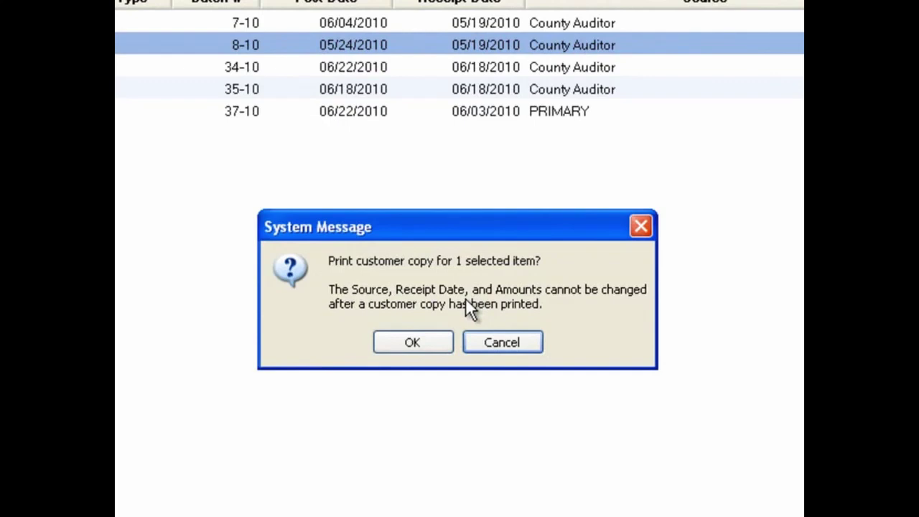
pyautogui.click(431, 339)
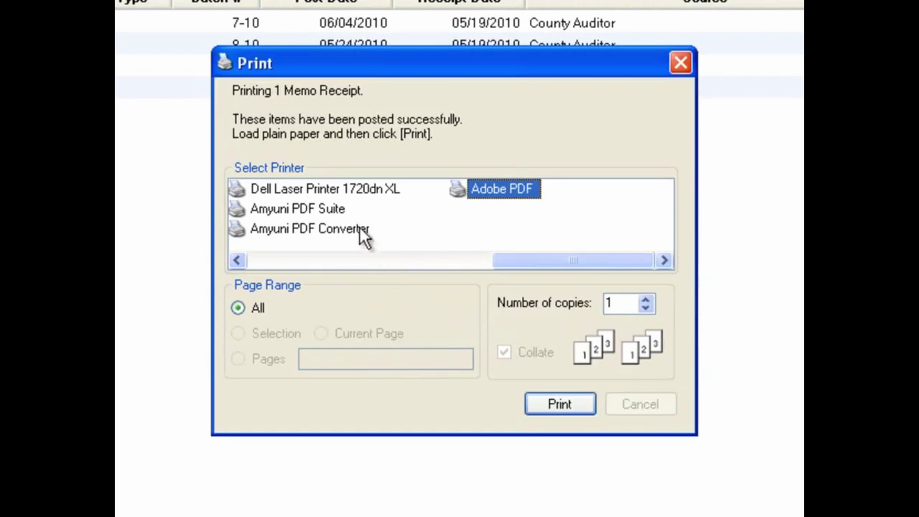
pyautogui.click(313, 191)
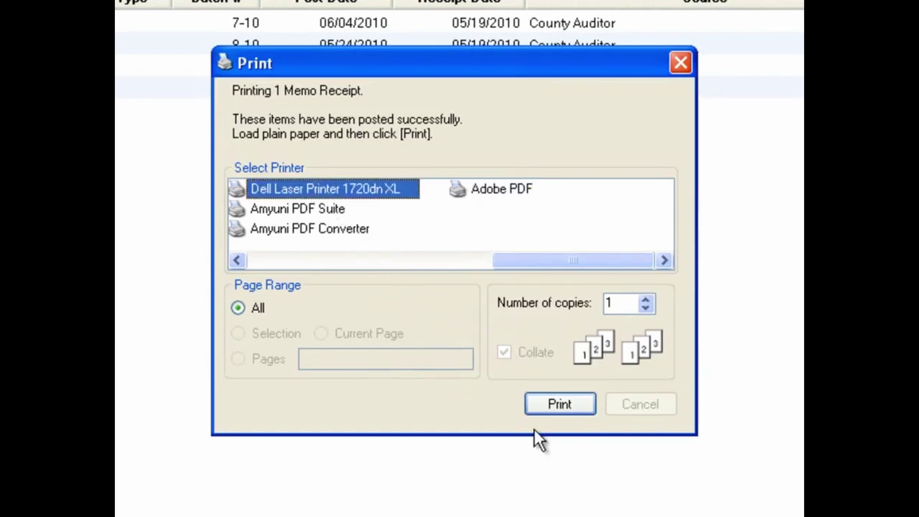
pyautogui.click(555, 400)
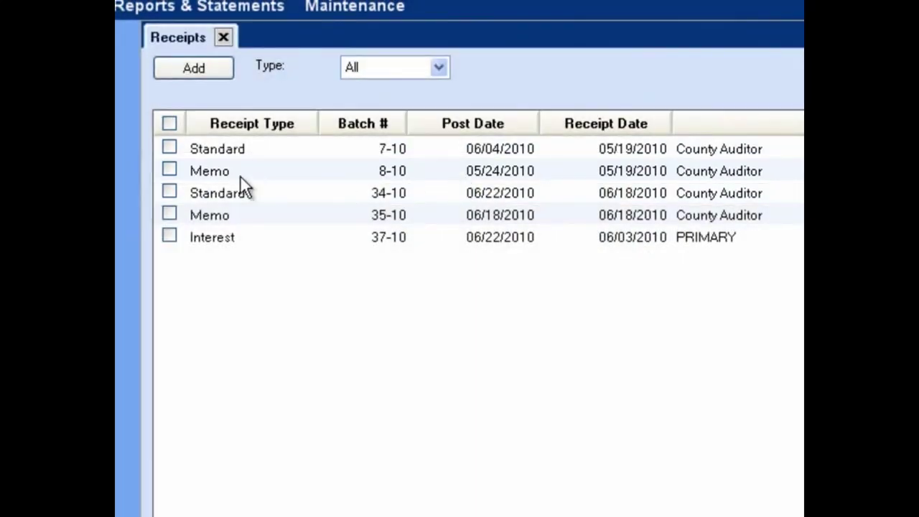
# - Open memo receipt 8-10 for editing to check its customer copy restrictions, and close it without changes
pyautogui.click(170, 171)
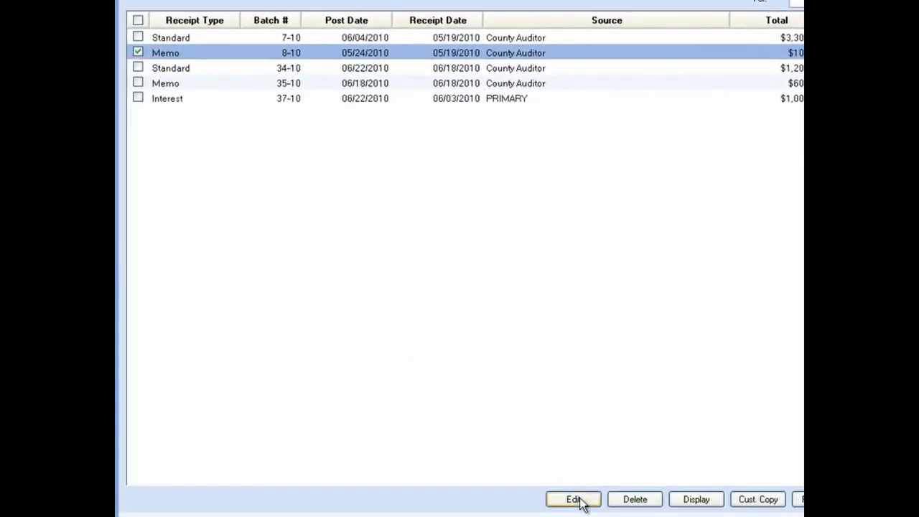
pyautogui.click(578, 499)
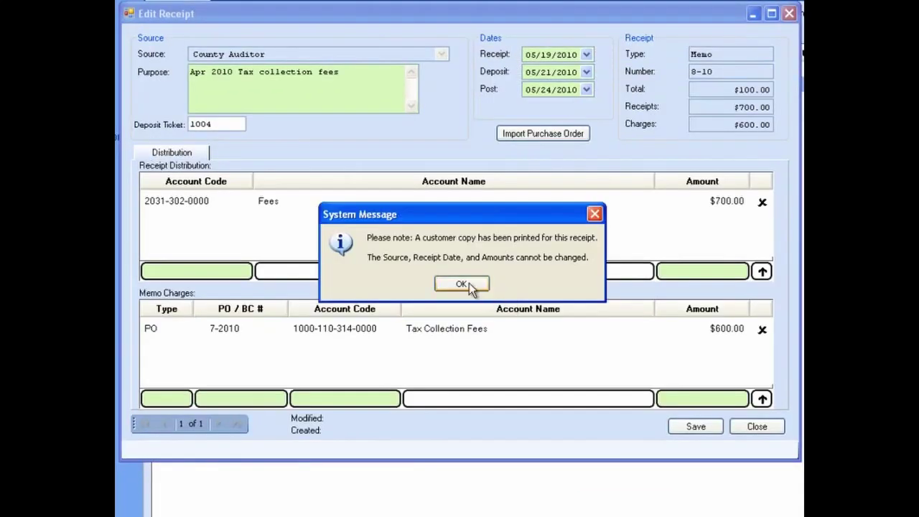
pyautogui.click(461, 284)
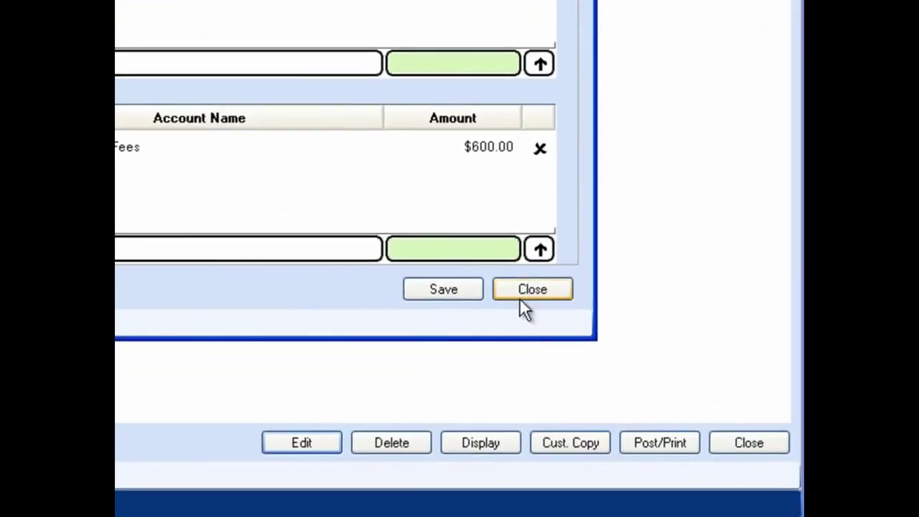
pyautogui.click(522, 293)
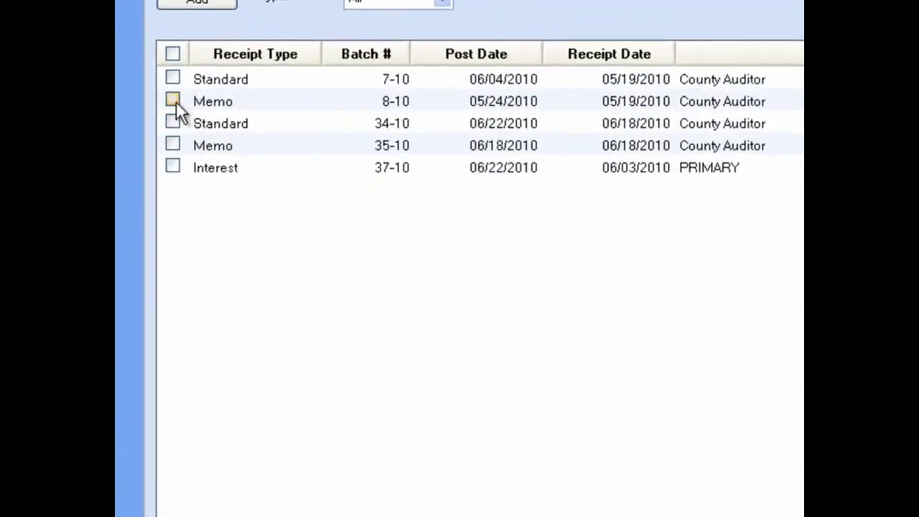
# - Post memo receipt 8-10, print it on the Dell Laser Printer 1720dn XL, confirm that it printed successfully, and close the receipts list
pyautogui.click(173, 100)
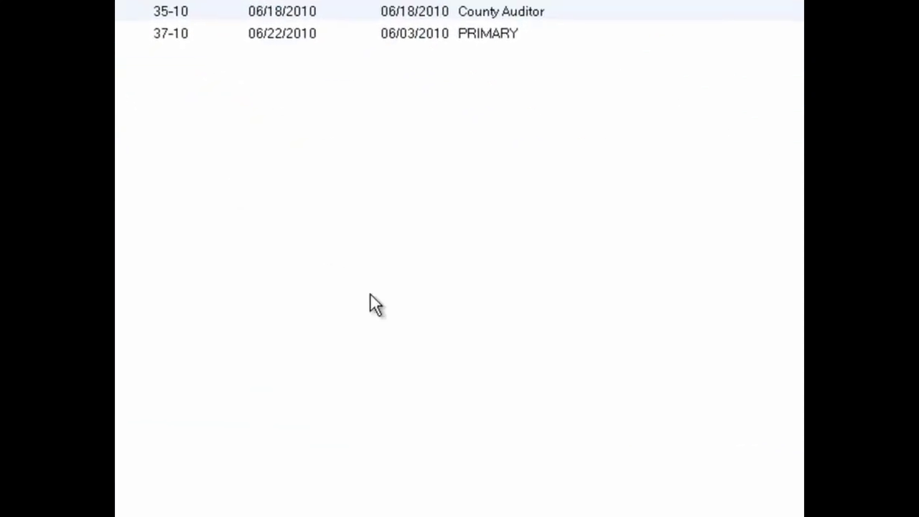
pyautogui.click(644, 448)
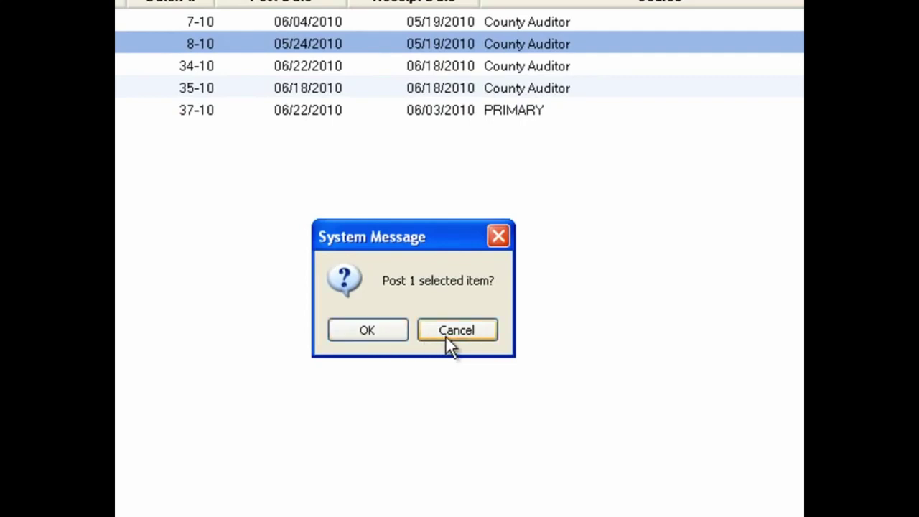
pyautogui.click(400, 336)
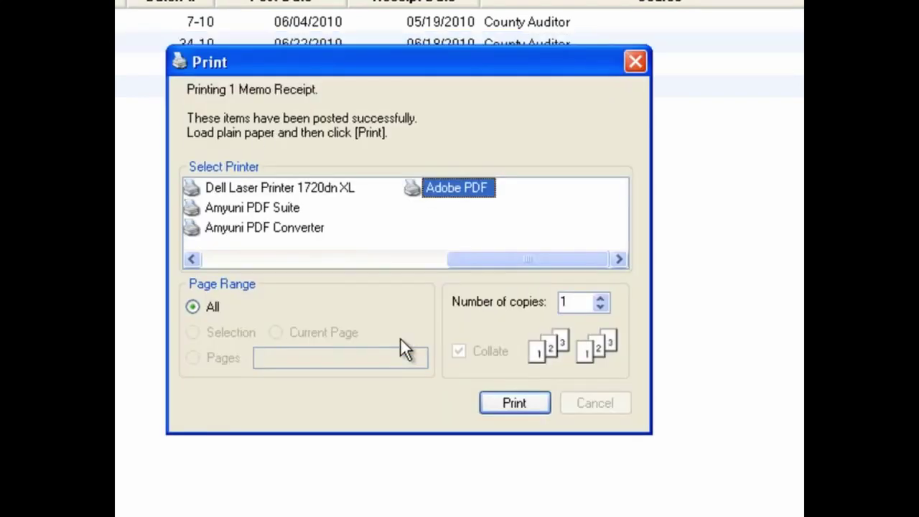
pyautogui.click(326, 188)
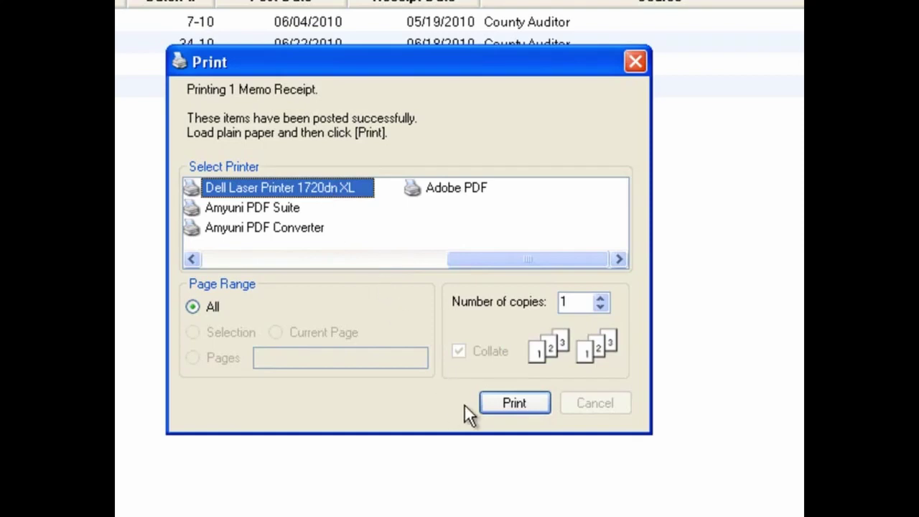
pyautogui.click(505, 404)
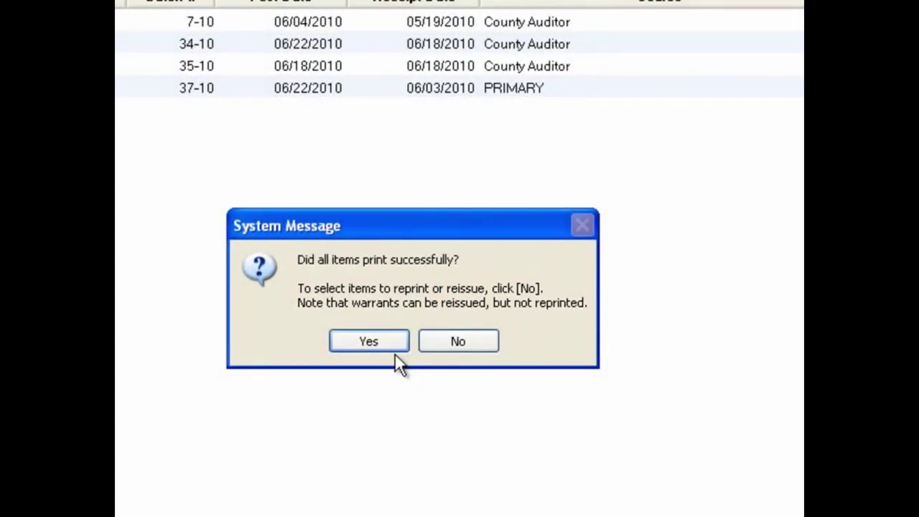
pyautogui.click(385, 343)
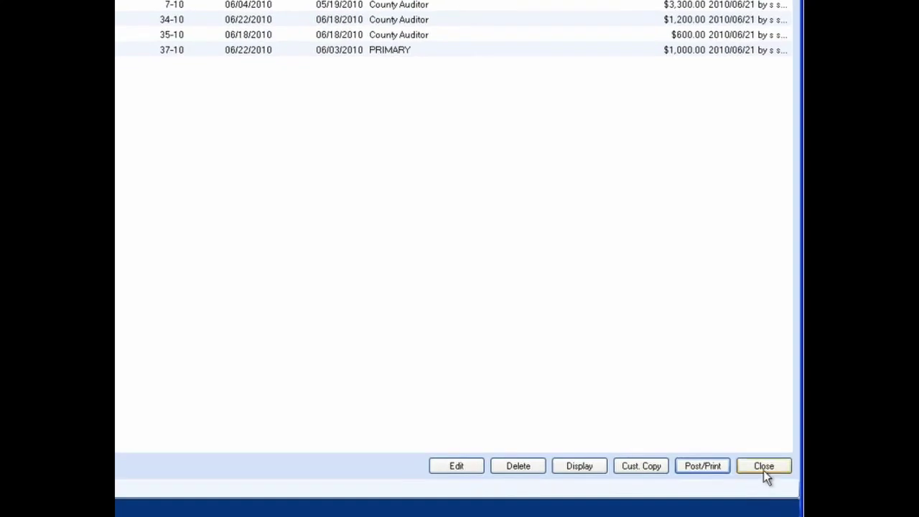
pyautogui.click(763, 471)
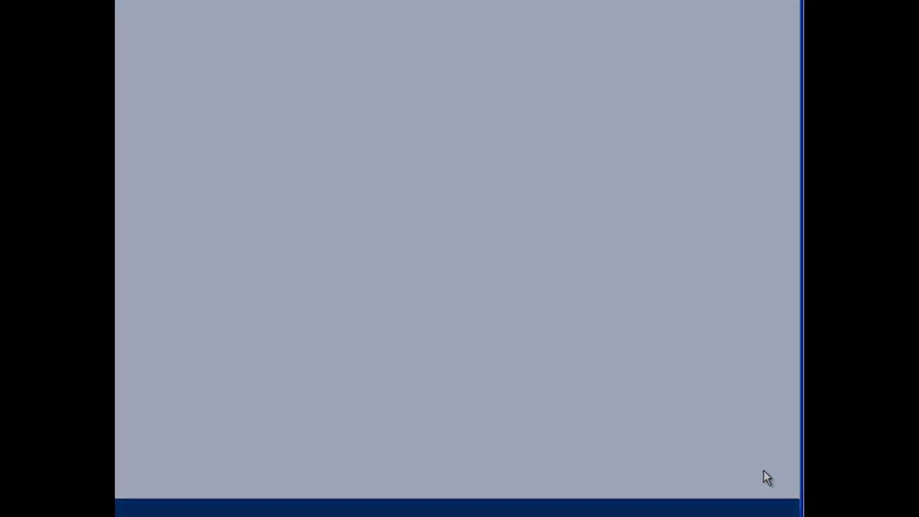